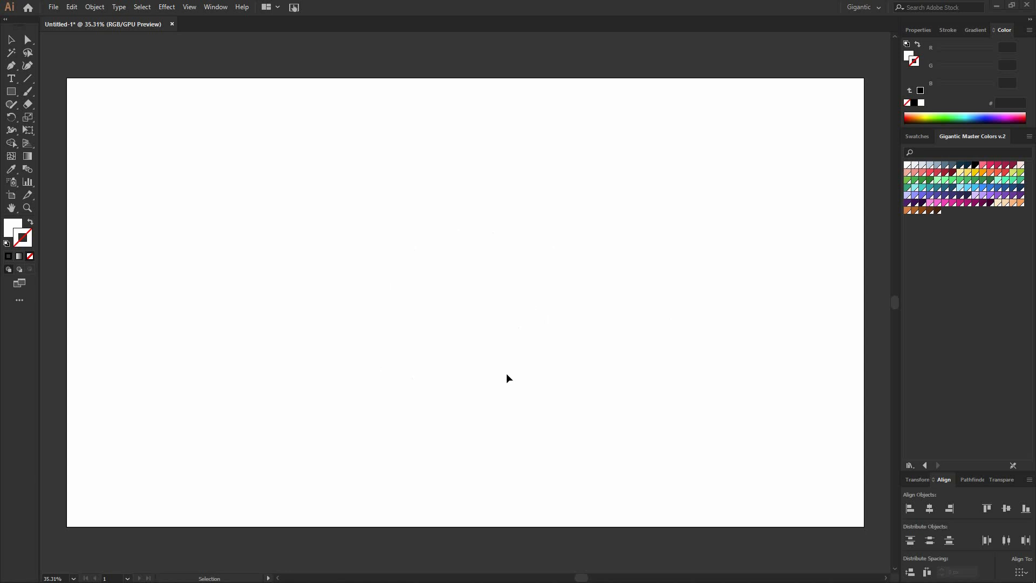
Step: Draw a circle, fill it with yellow (R 251, G 223, B 99) and place it in the middle of the artboard
click(13, 226)
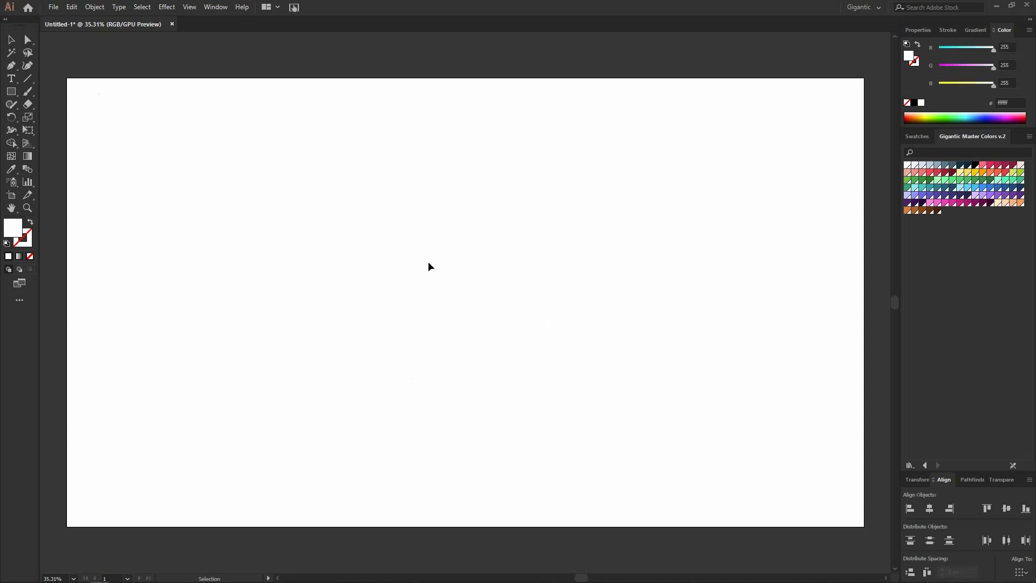
key(l)
drag(400, 232, 456, 315)
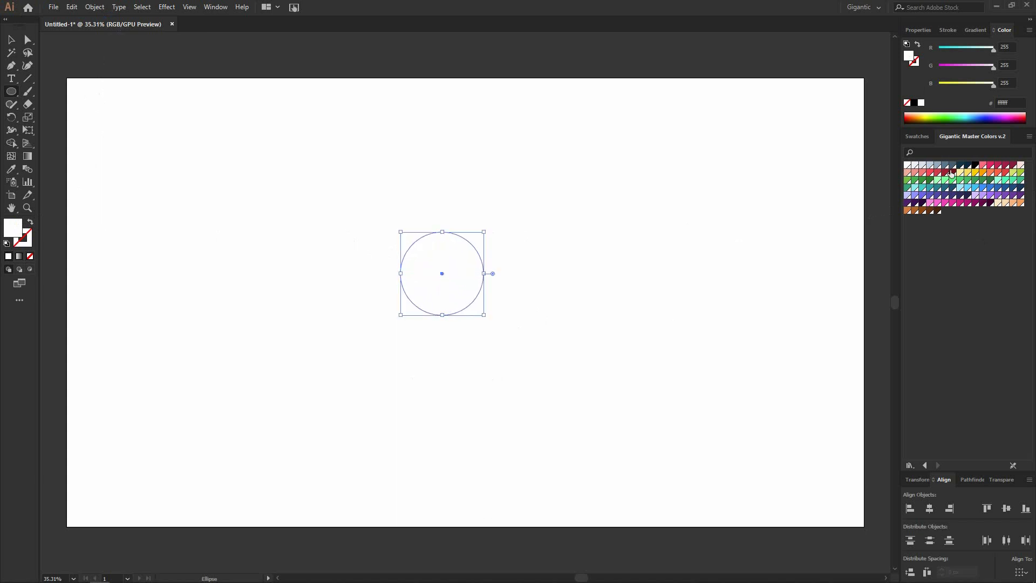
click(968, 174)
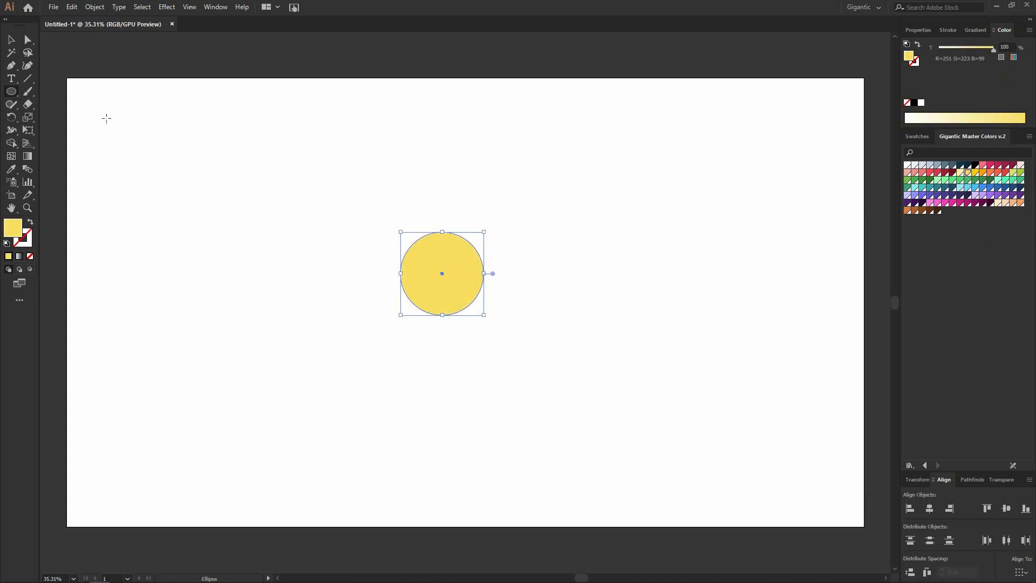
key(v)
drag(465, 276, 489, 306)
click(606, 298)
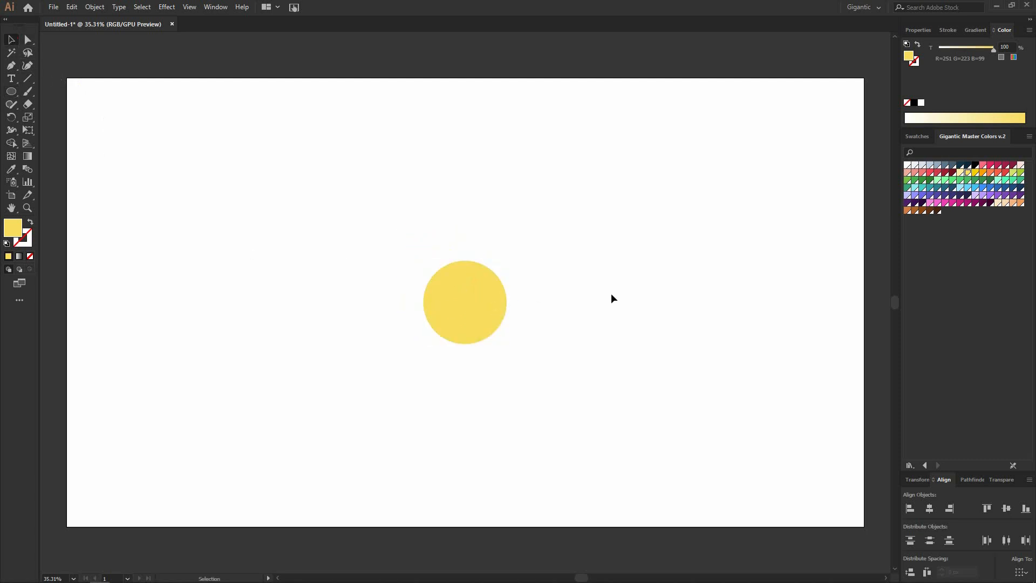
Step: Draw a tall white rectangle on the circle's left half and round its corners fully into a pill-shaped eye
key(ctrl+=)
key(ctrl+=)
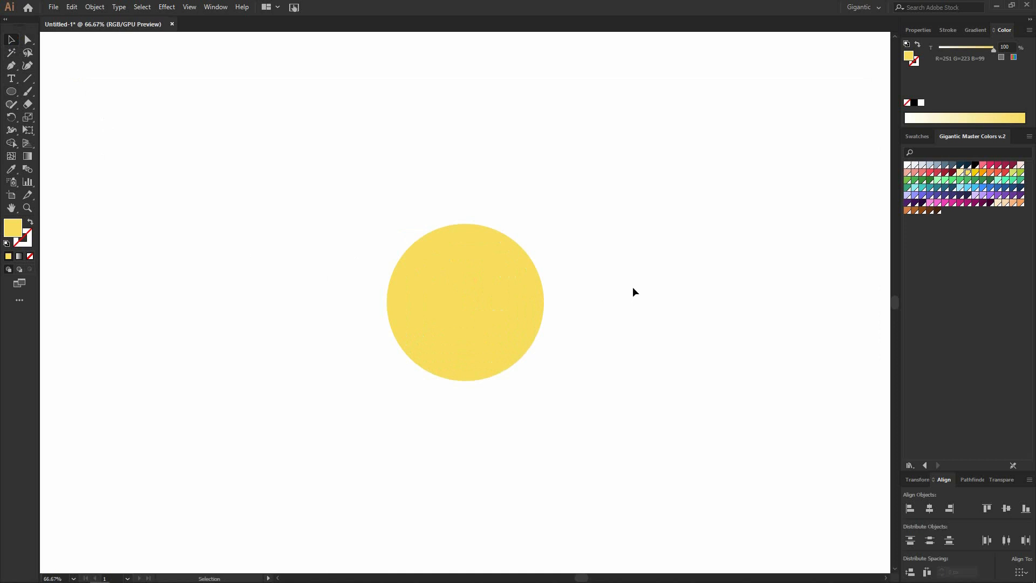
key(m)
drag(414, 269, 445, 333)
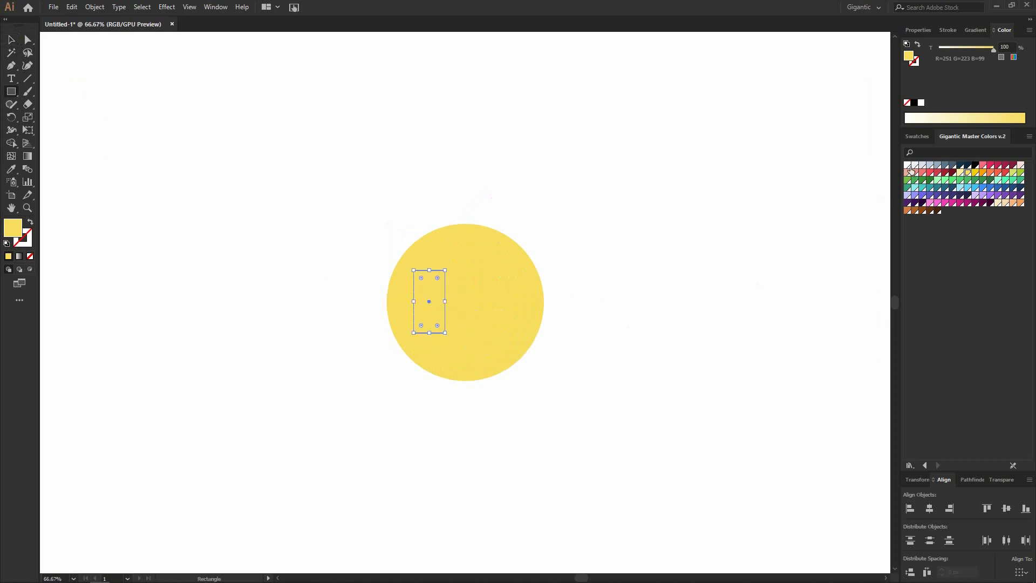
click(908, 165)
click(28, 40)
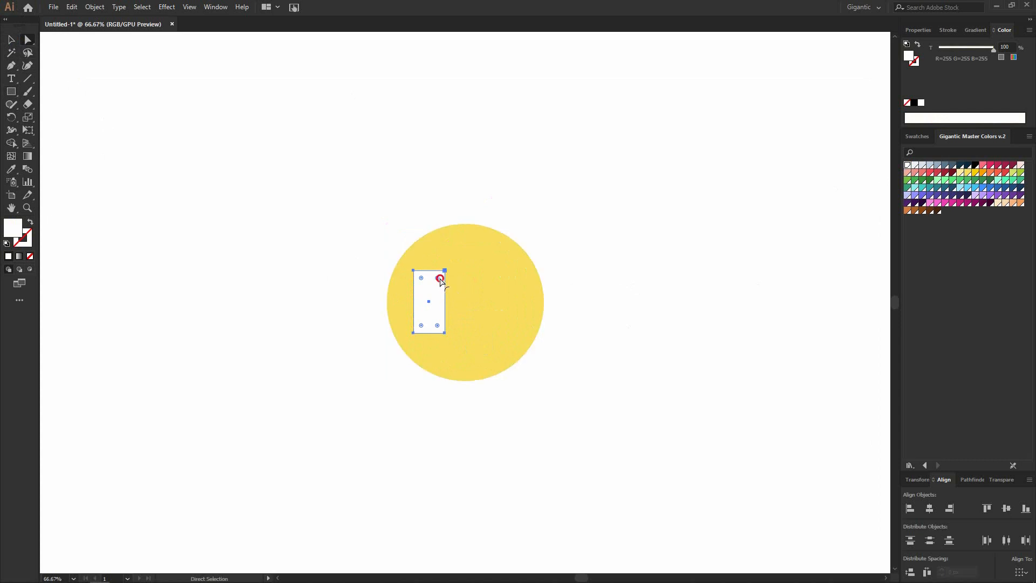
drag(439, 279, 446, 305)
click(11, 40)
Step: Shorten the white eye and add a small dark blue pill-shaped pupil (R 0, G 51, B 67) at its center
double_click(423, 294)
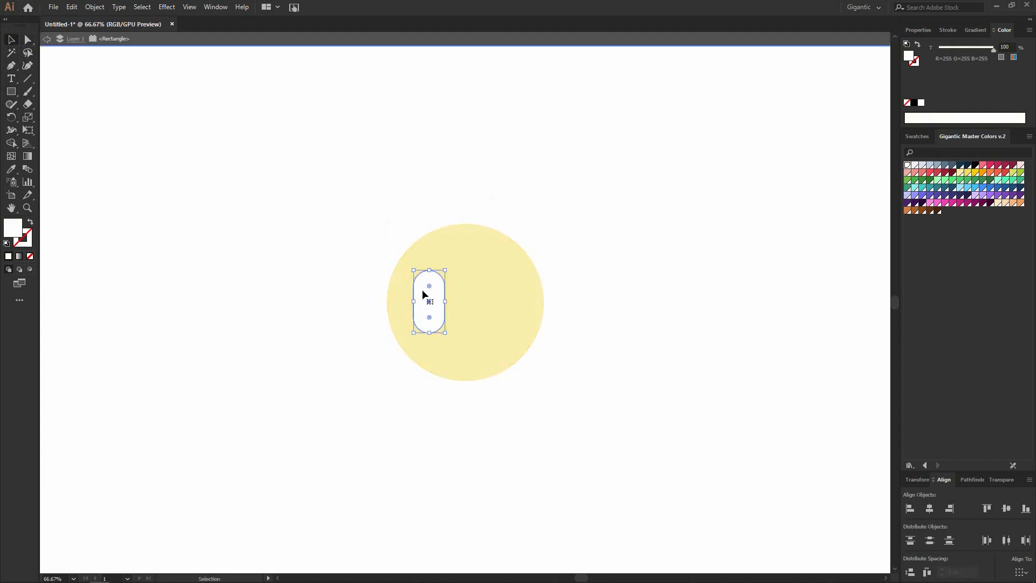
click(29, 40)
drag(294, 176, 441, 296)
double_click(326, 97)
key(v)
click(960, 166)
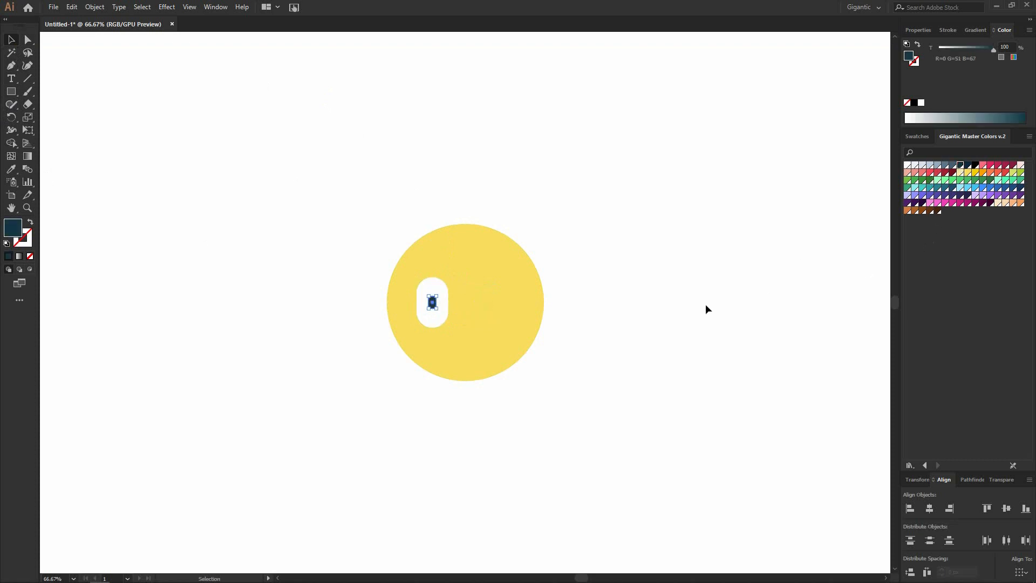
Step: Select the white eye together with its pupil and group them
click(435, 305)
key(ctrl+plus)
key(ctrl+plus)
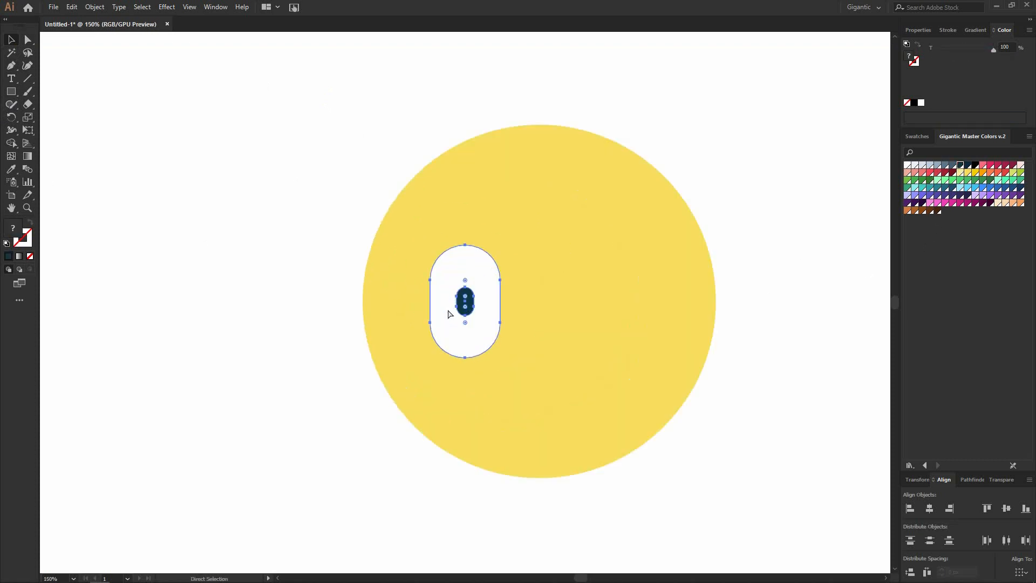
key(a)
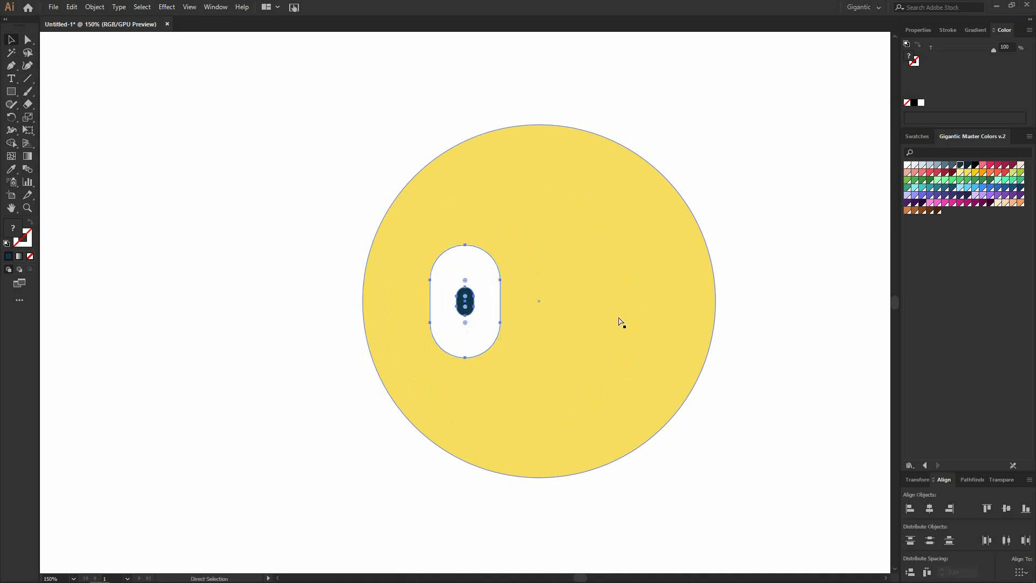
key(v)
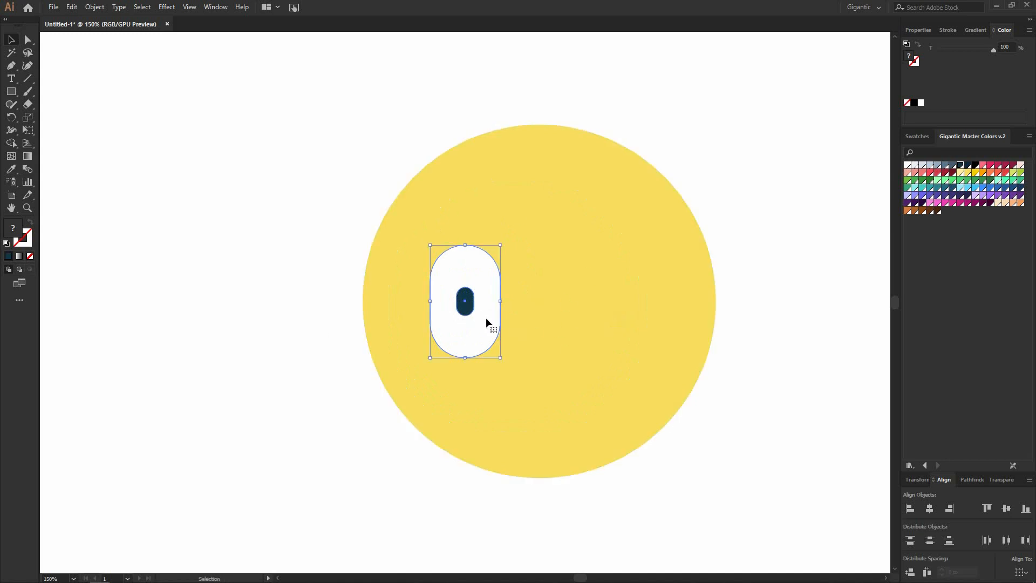
Step: Duplicate the eye group horizontally onto the circle's right half and nudge the copy left to tighten the spacing
drag(479, 322, 614, 322)
key(Left)
key(Left)
key(Left)
key(Left)
key(Left)
key(Left)
key(Left)
key(Left)
key(Left)
key(Left)
key(Left)
key(Left)
key(Left)
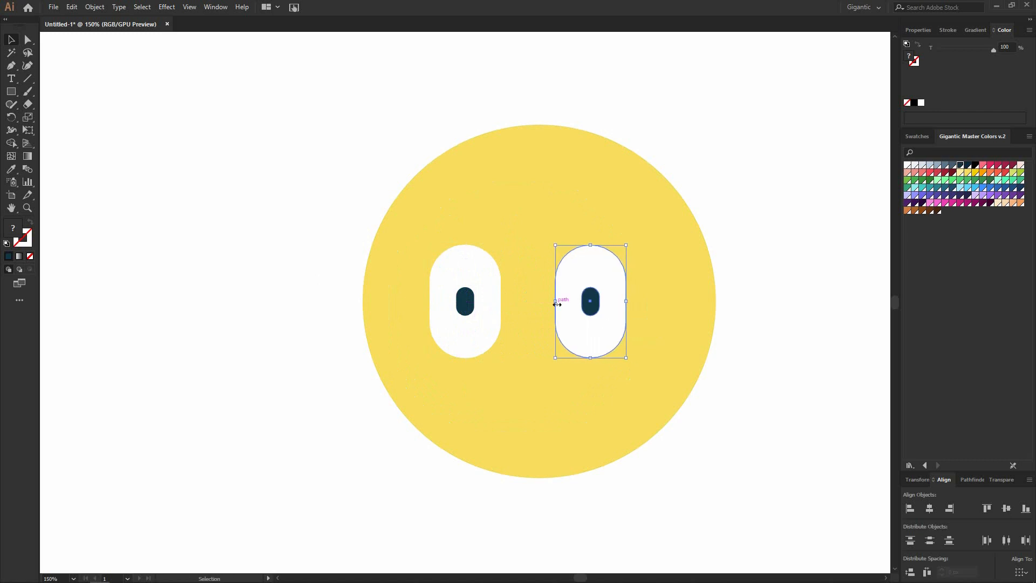
Step: Group the two eyes and center them on the yellow circle
click(491, 306)
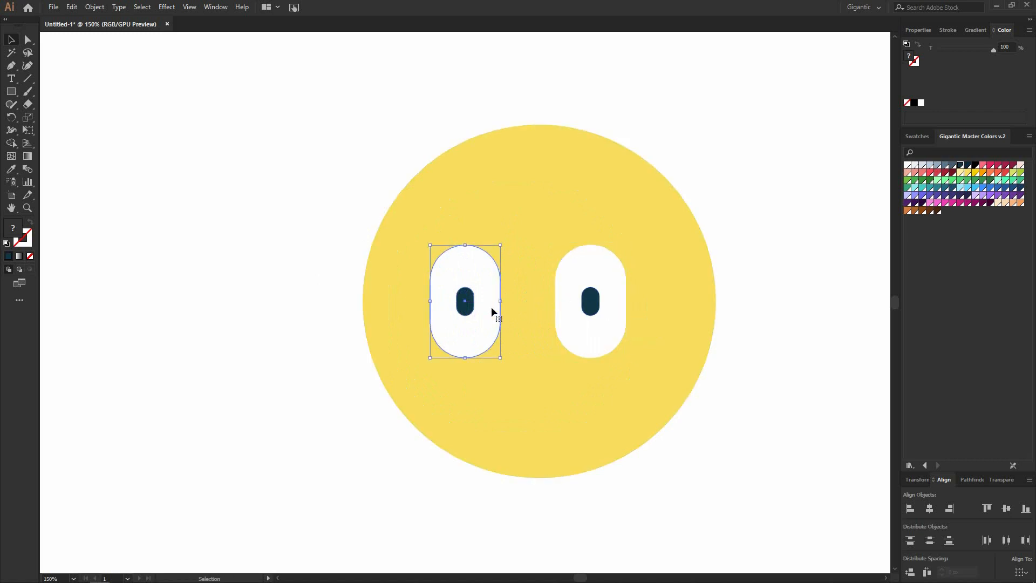
shift+click(612, 335)
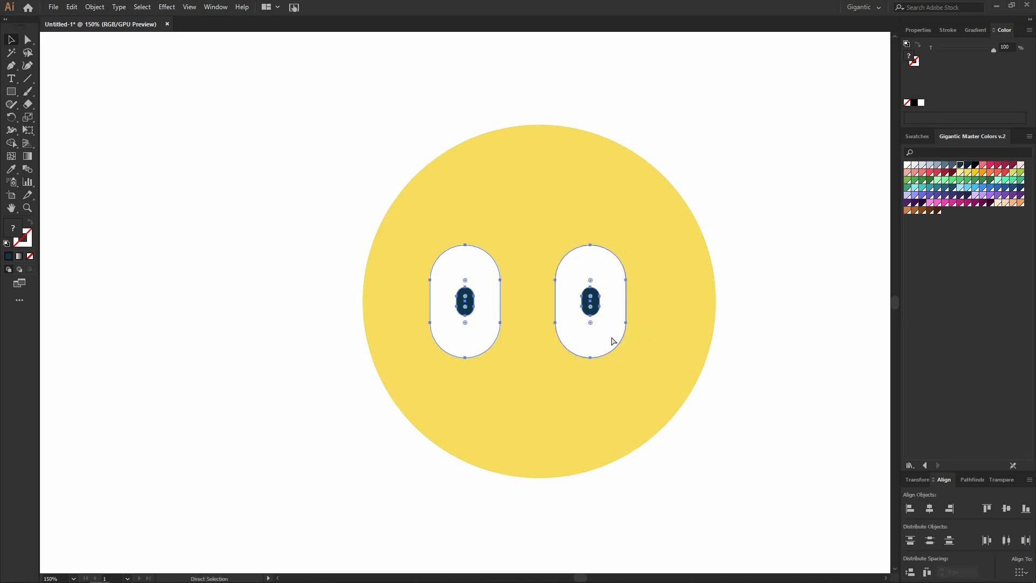
drag(603, 334, 580, 236)
key(ctrl+a)
scroll(606, 402, down, 5)
scroll(606, 405, up, 1)
click(692, 334)
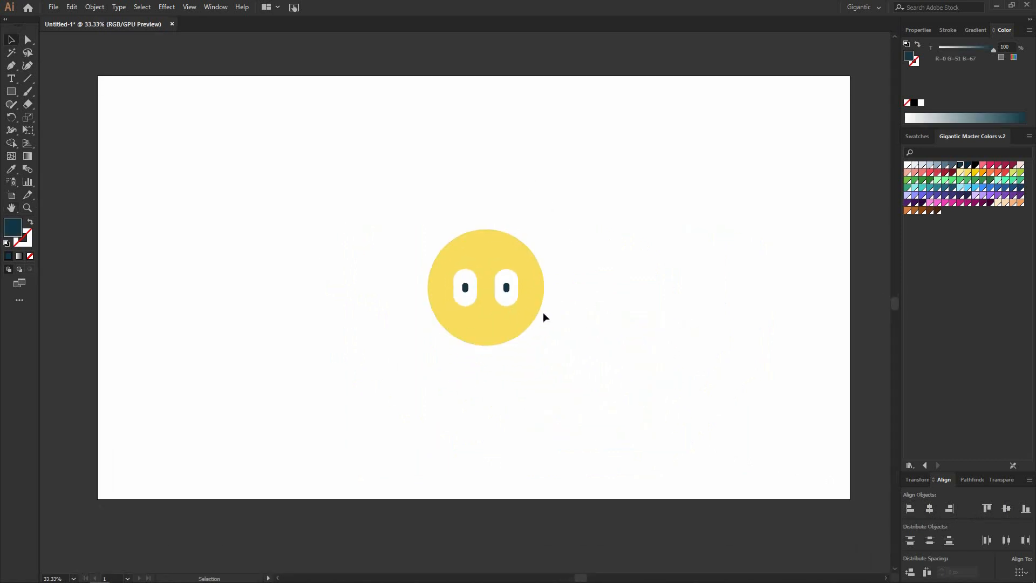
Step: Move the whole round face horizontally to the right side of the artboard
click(497, 313)
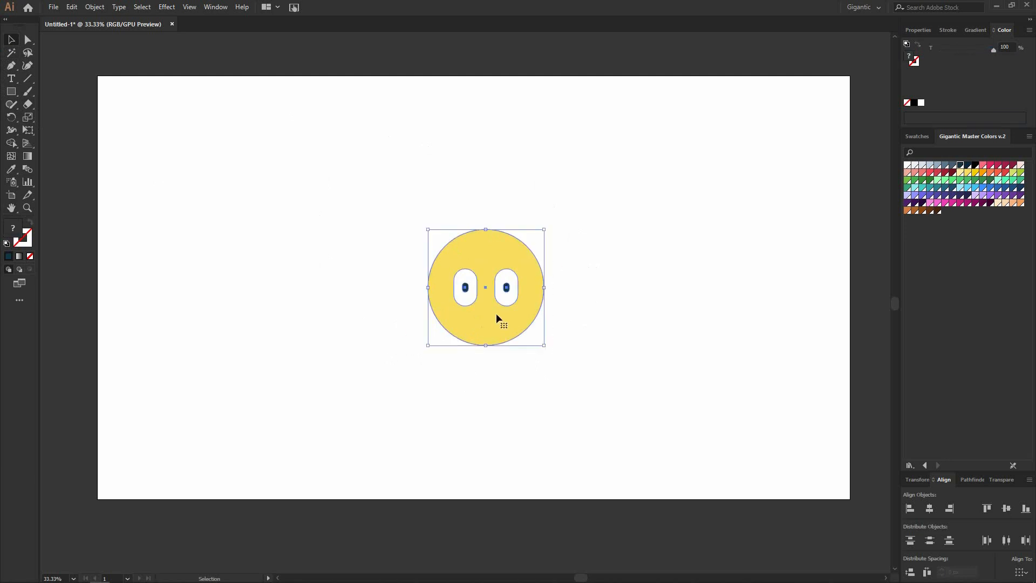
drag(487, 322, 660, 324)
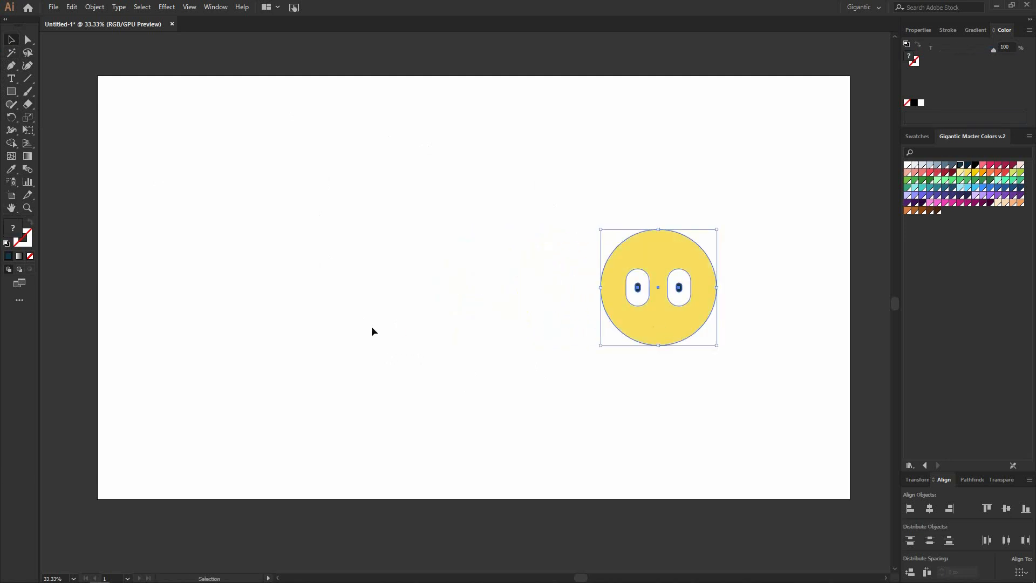
click(467, 316)
Step: Draw a tall rectangle on the left side of the artboard and fill it with the yellow sampled from the round face
key(m)
drag(214, 184, 316, 359)
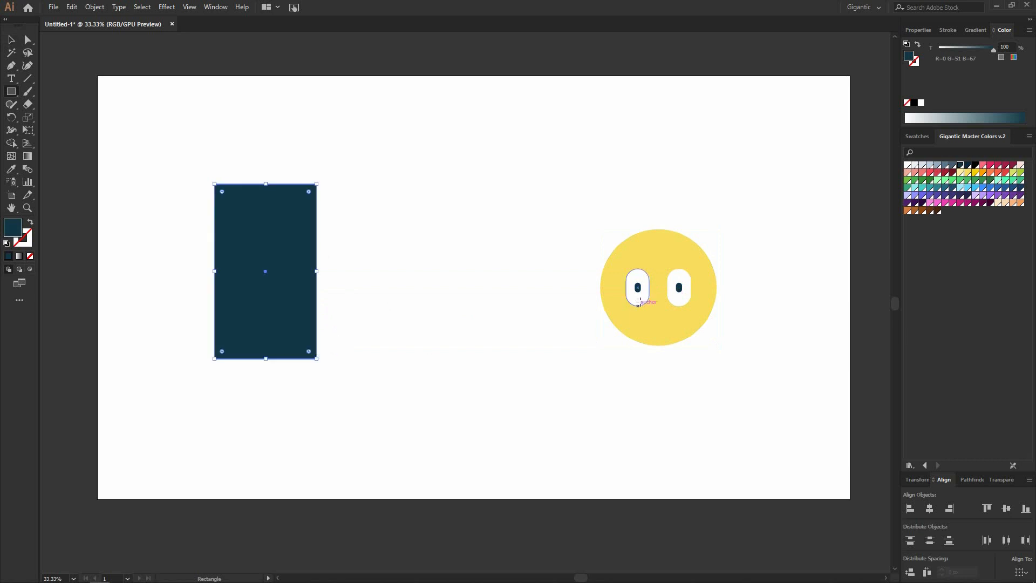
key(i)
click(661, 244)
Step: Resize the yellow rectangle to match the circle's width and place it to the left of the round face
key(a)
drag(227, 196, 636, 253)
key(v)
key(ctrl+shift+a)
drag(705, 189, 729, 166)
drag(699, 272, 425, 274)
key(ctrl+shift+a)
Step: Round the tall yellow shape fully into a vertical pill and line it up with the circle's center height
click(28, 40)
drag(266, 81, 444, 244)
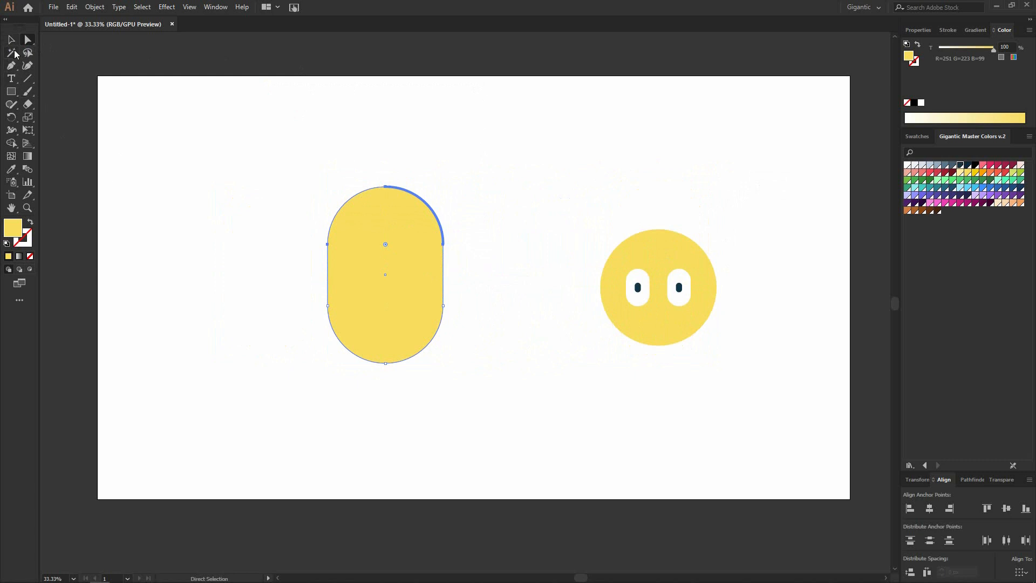
click(11, 40)
drag(359, 277, 349, 290)
click(590, 227)
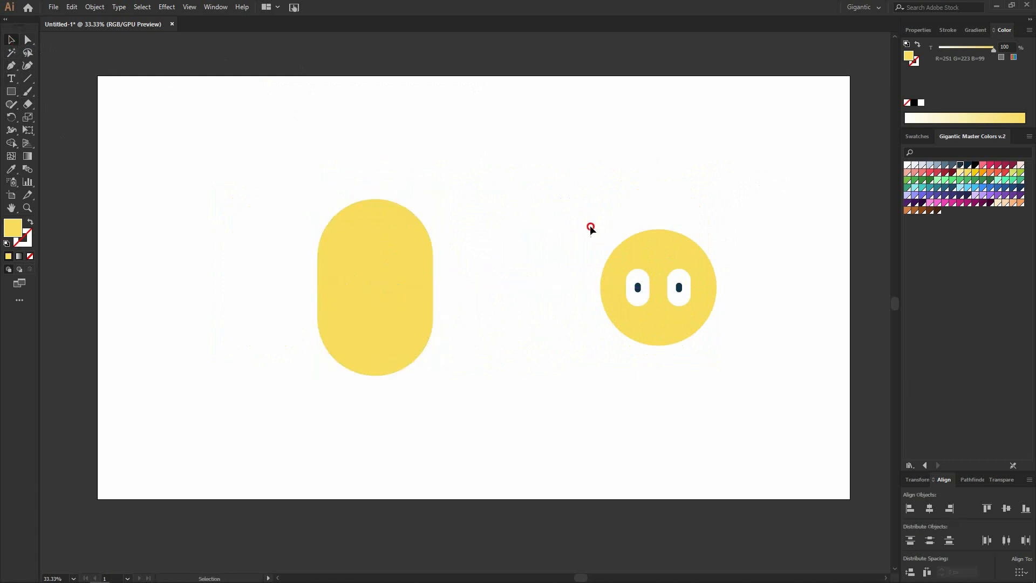
Step: Copy the pair of eyes from the round face onto the tall yellow pill
drag(591, 227, 714, 329)
key(a)
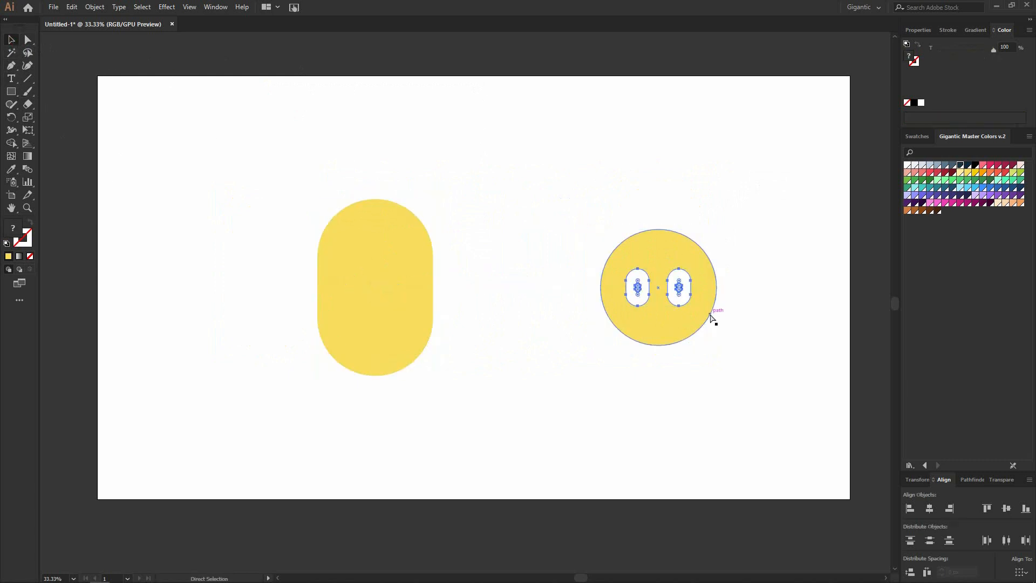
key(v)
click(690, 294)
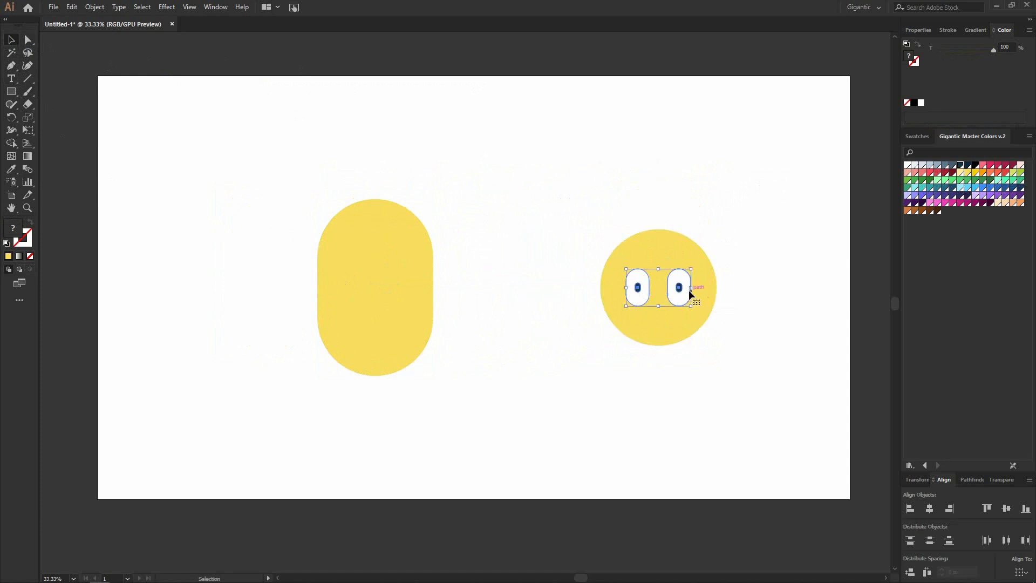
drag(686, 292, 400, 305)
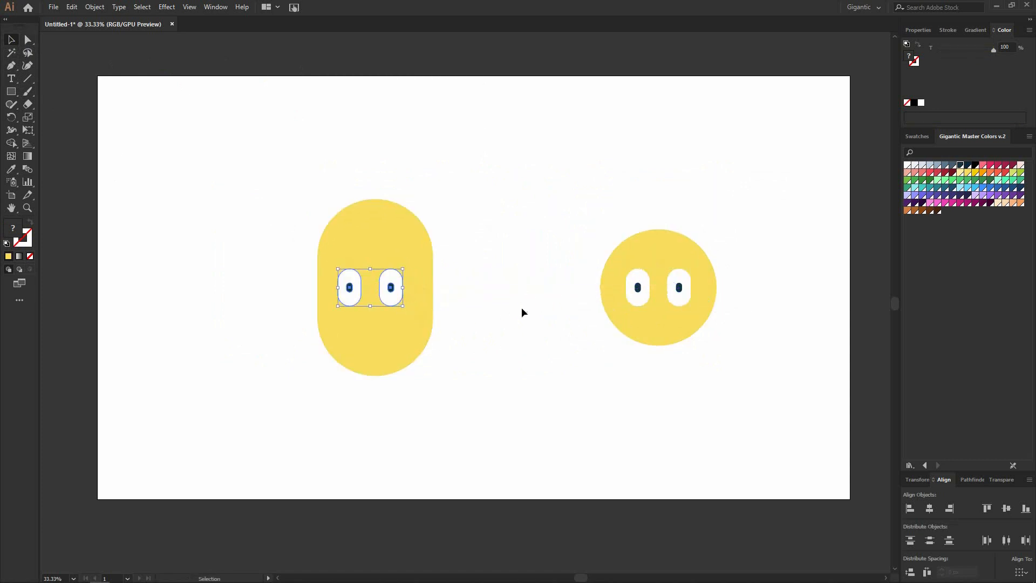
key(Right)
key(Right)
key(Right)
click(473, 249)
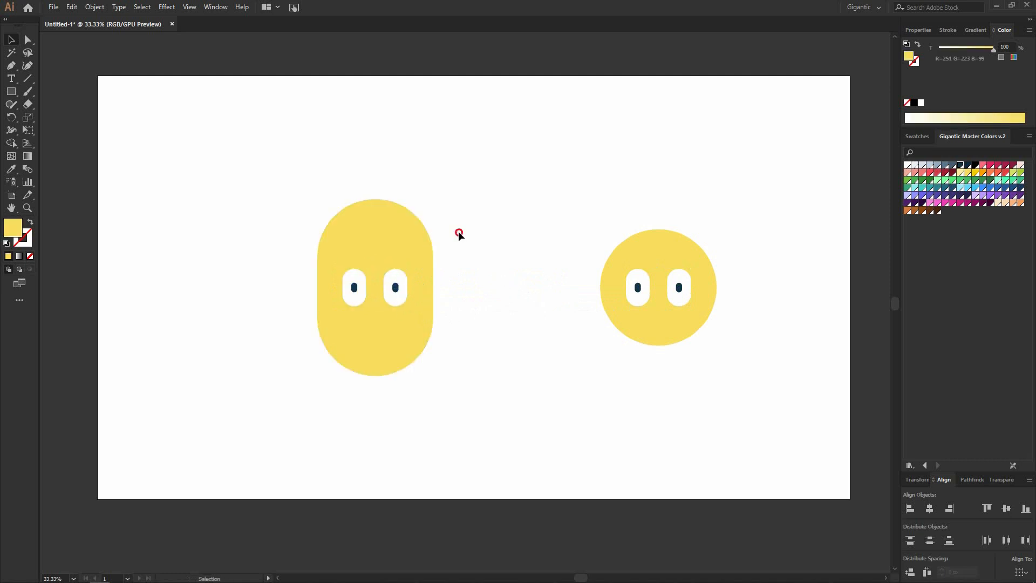
Step: Align the copied eyes and the tall pill to their horizontal centers
drag(458, 231, 378, 302)
click(929, 508)
click(529, 415)
Step: Stretch both eyes and their pupils upward and downward so they run along most of the tall pill's height
click(396, 296)
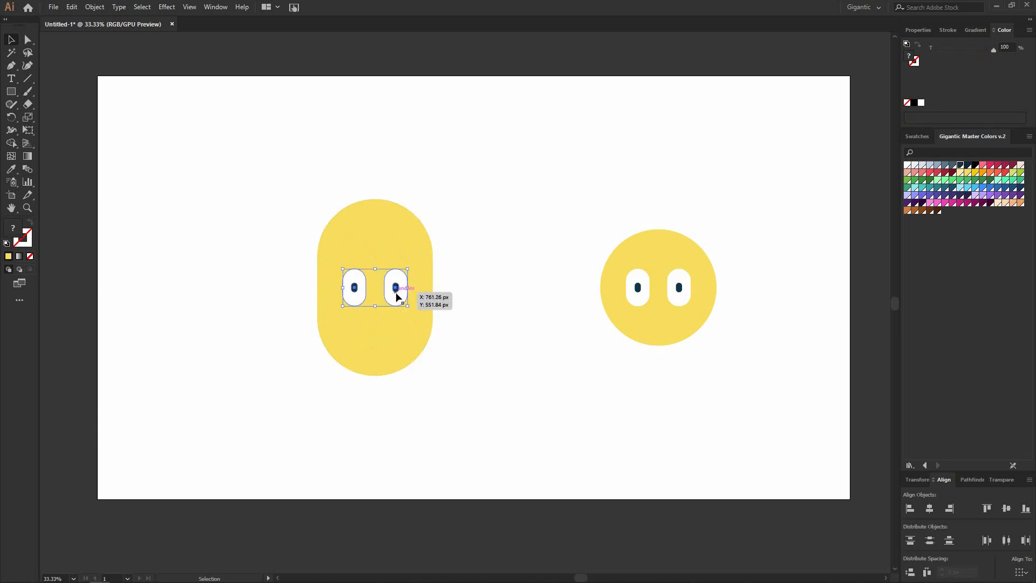
double_click(396, 296)
scroll(393, 289, up, 2)
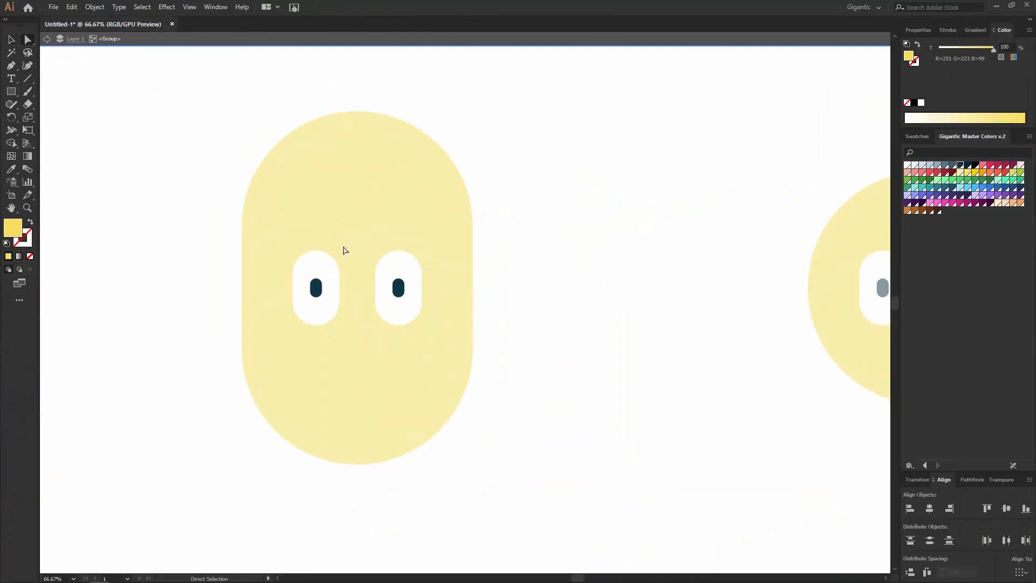
drag(478, 444, 877, 580)
drag(439, 290, 413, 199)
drag(481, 353, 288, 289)
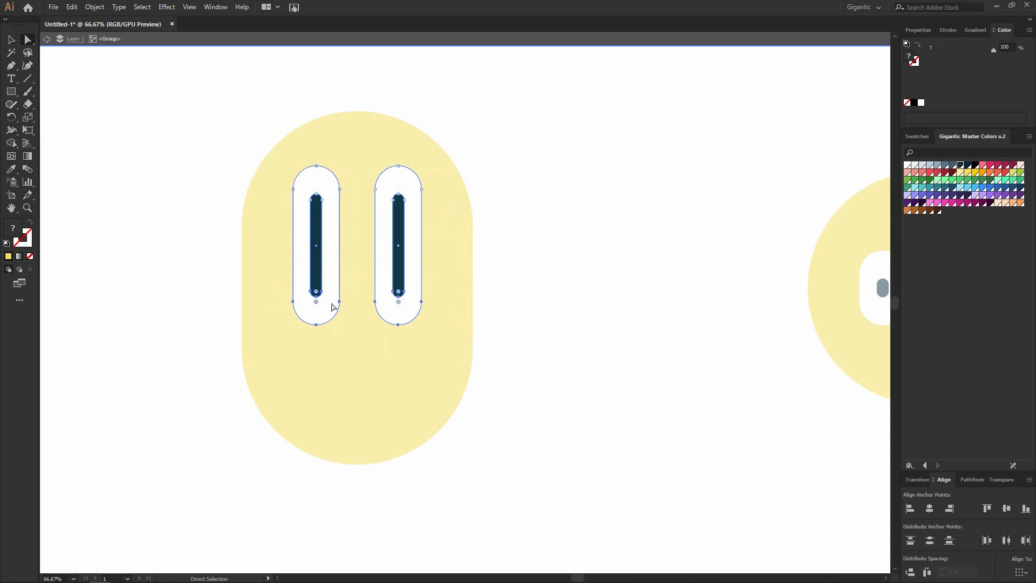
drag(405, 292, 406, 345)
click(12, 40)
double_click(160, 101)
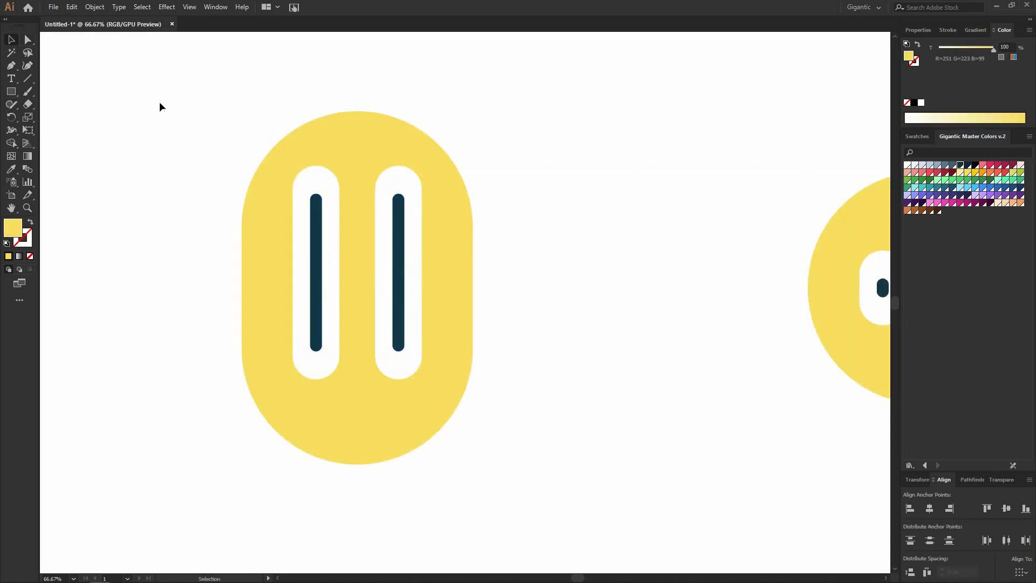
Step: Select the tall pill with its stretched eyes and align them to their horizontal centers
drag(160, 101, 345, 227)
click(931, 509)
click(737, 450)
Step: Move the tall stretched face farther toward the left side of the artboard
scroll(671, 423, down, 3)
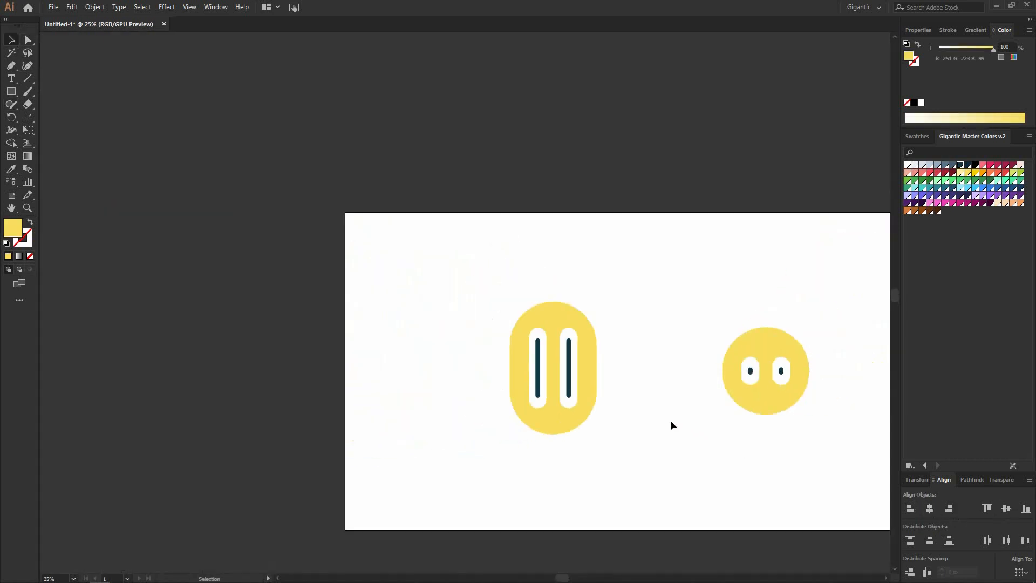
key(h)
drag(673, 412, 216, 259)
click(17, 41)
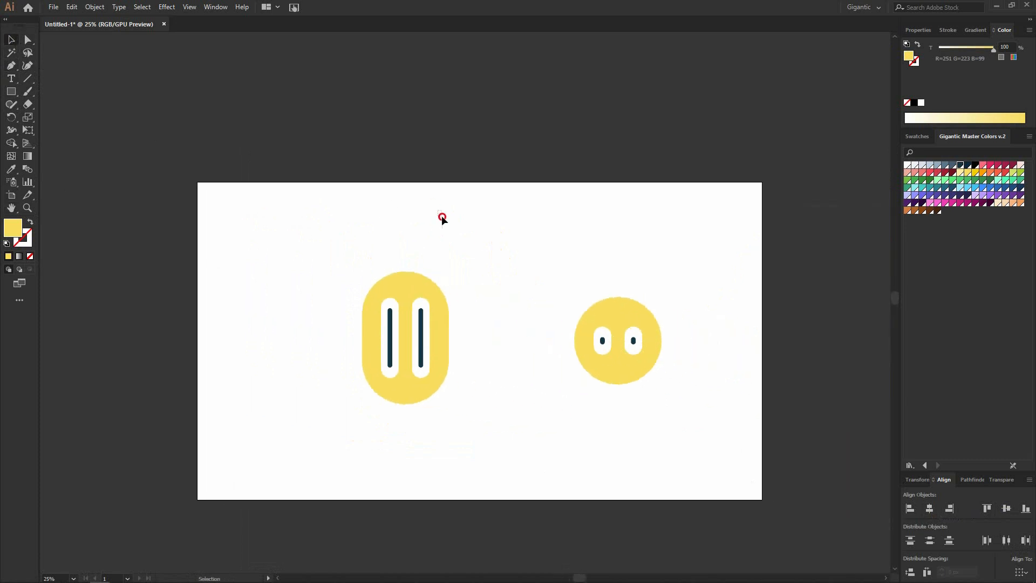
drag(442, 216, 347, 363)
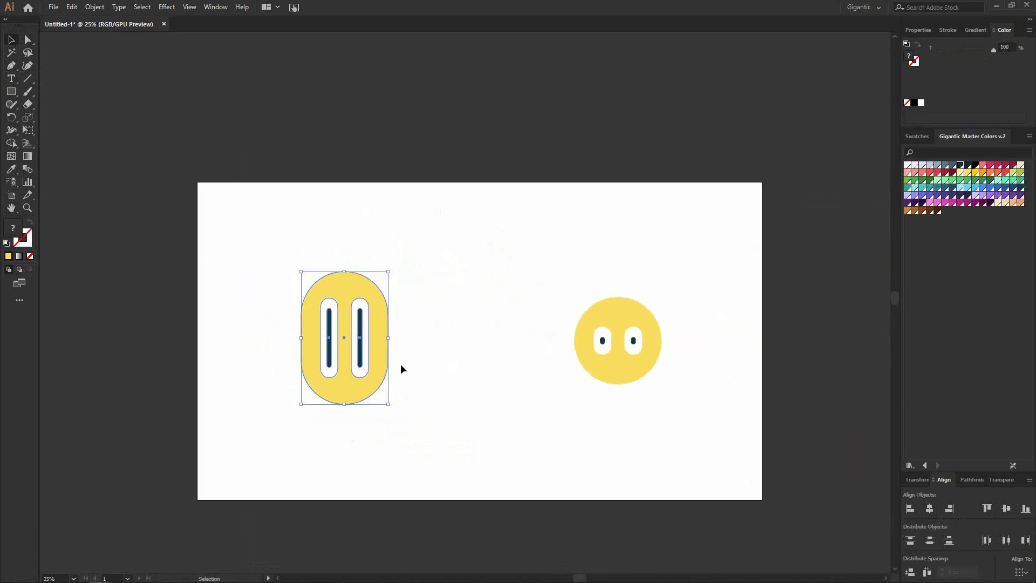
Step: Place a copy of the yellow pill, rotated to horizontal, between the tall face and the round face
ctrl+click(335, 390)
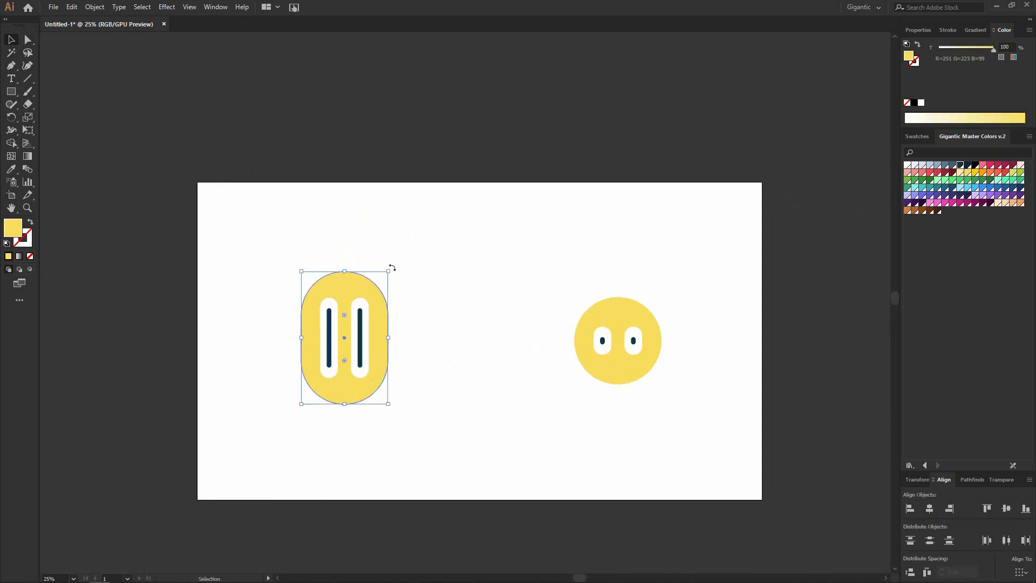
drag(392, 267, 536, 345)
Step: Place a copy of one of the round face's eyes on the left half of the horizontal pill, rotated to horizontal
scroll(518, 399, up, 1)
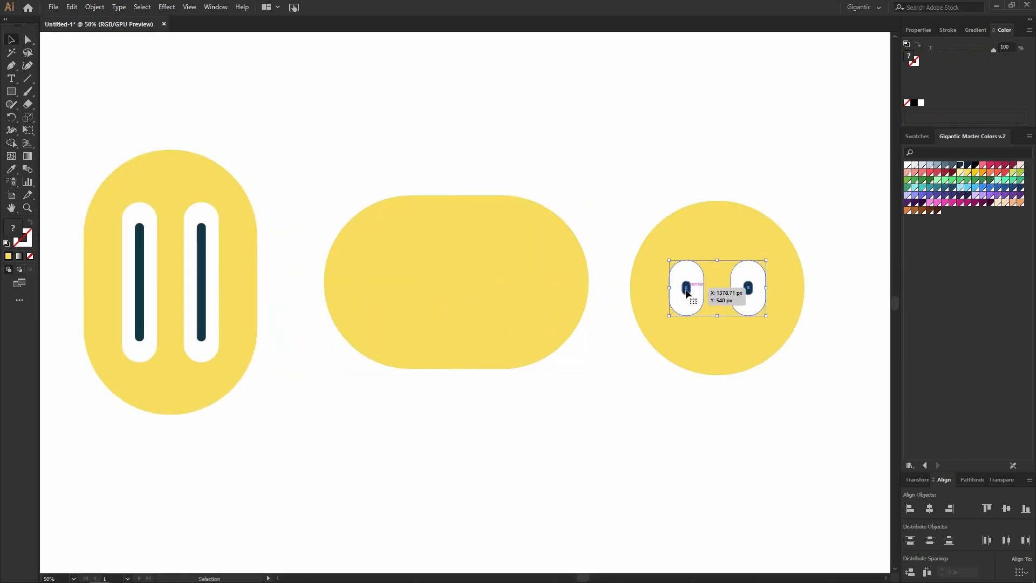
double_click(687, 291)
click(581, 432)
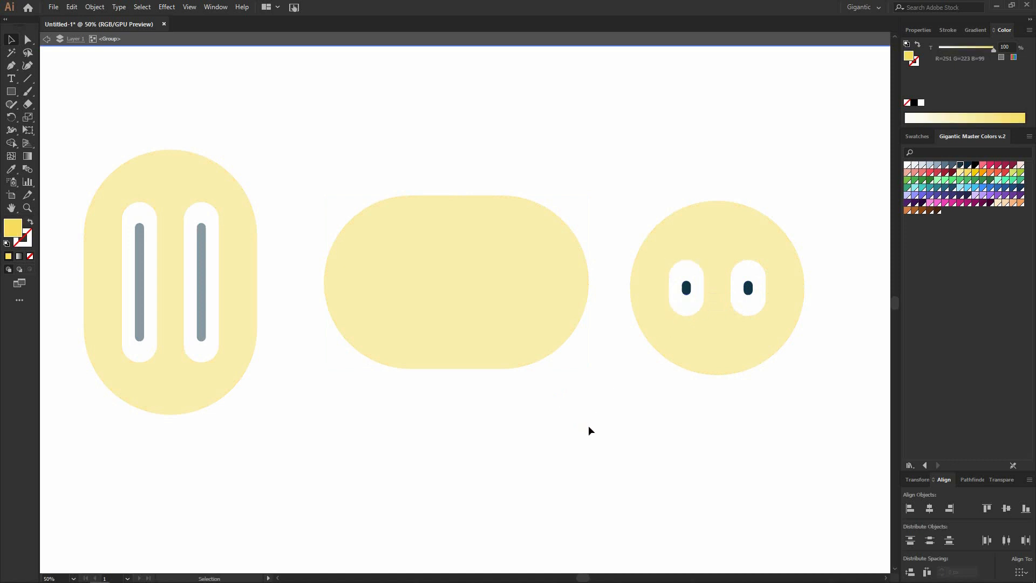
double_click(589, 426)
key(ctrl+v)
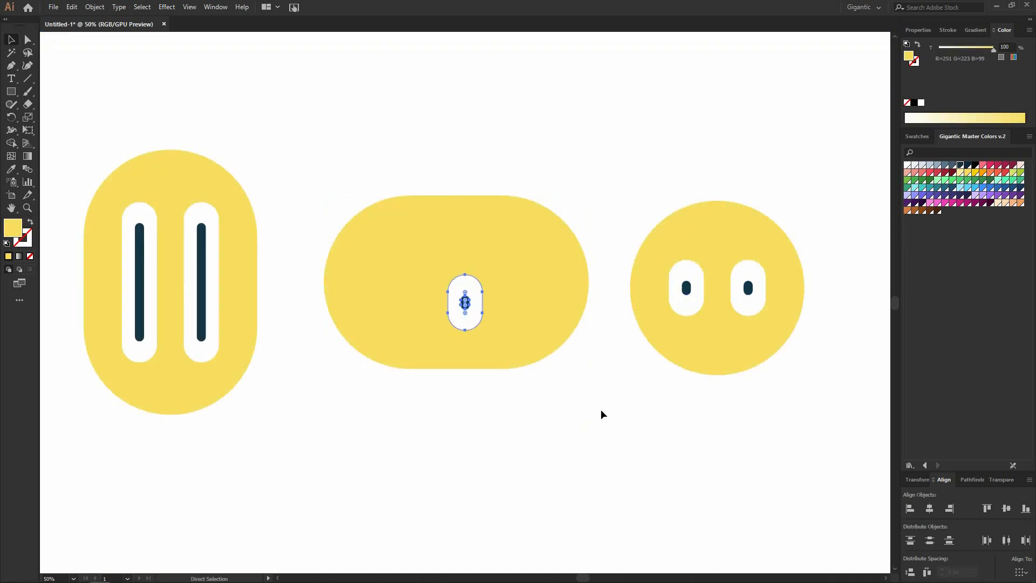
drag(489, 271, 407, 314)
Step: Stretch the copied eye and its pupil sideways into long horizontal capsules inside the eye's group
double_click(413, 287)
key(ctrl+shift+a)
click(28, 39)
scroll(409, 306, up, 2)
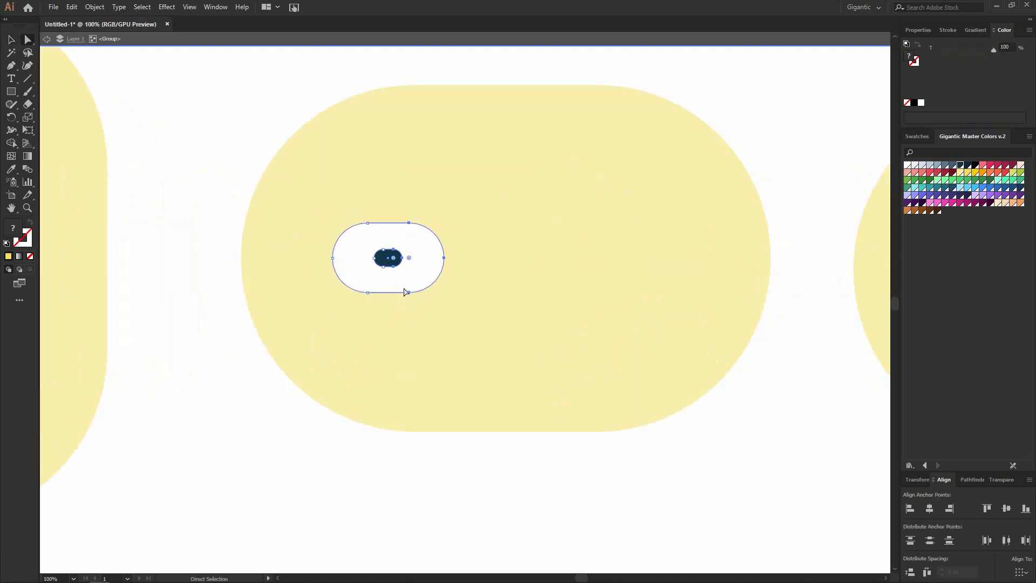
drag(402, 265, 478, 269)
click(14, 41)
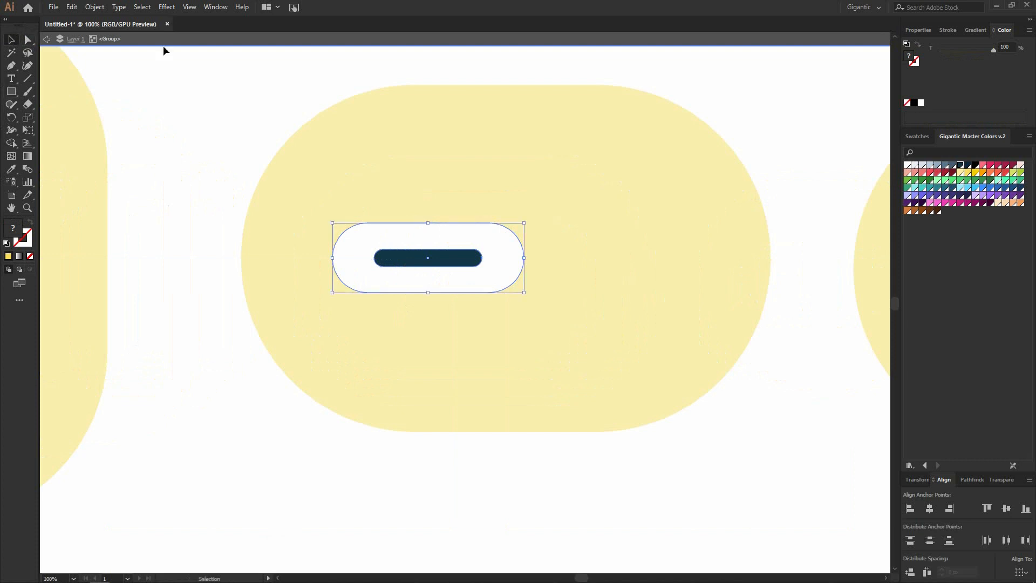
double_click(164, 53)
Step: Duplicate the stretched eye to the right and center the pair horizontally and vertically on the wide pill
click(361, 228)
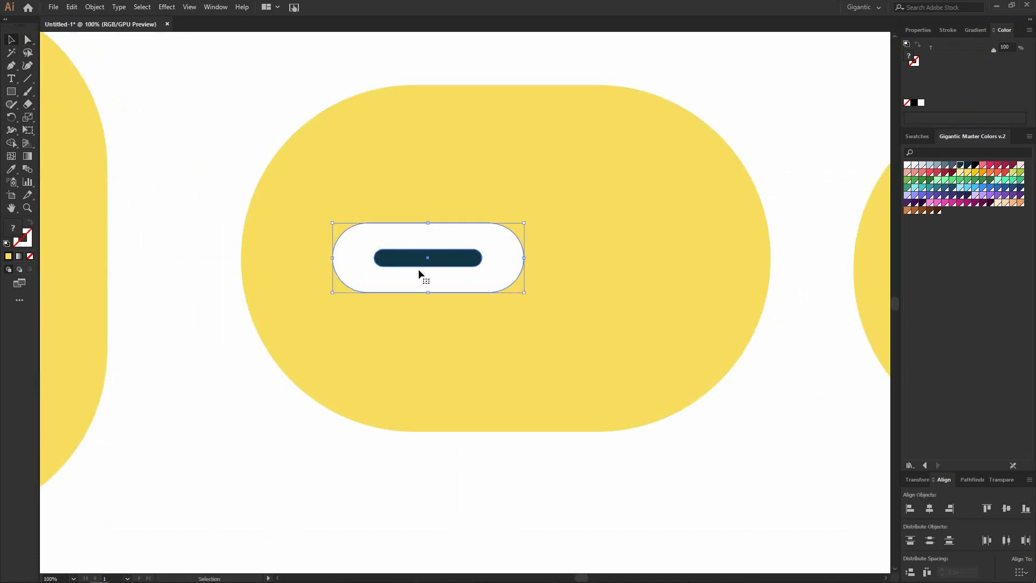
drag(421, 273, 606, 258)
shift+click(490, 279)
drag(763, 92, 428, 348)
click(929, 508)
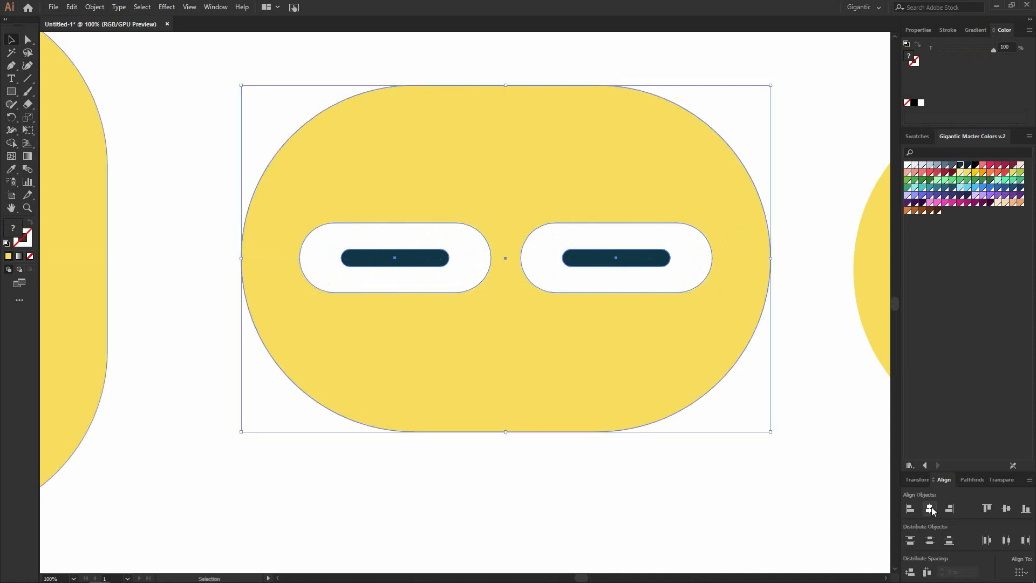
click(1006, 508)
Step: Stack the tall face and the round face over the wide face with their bases level
scroll(547, 464, down, 3)
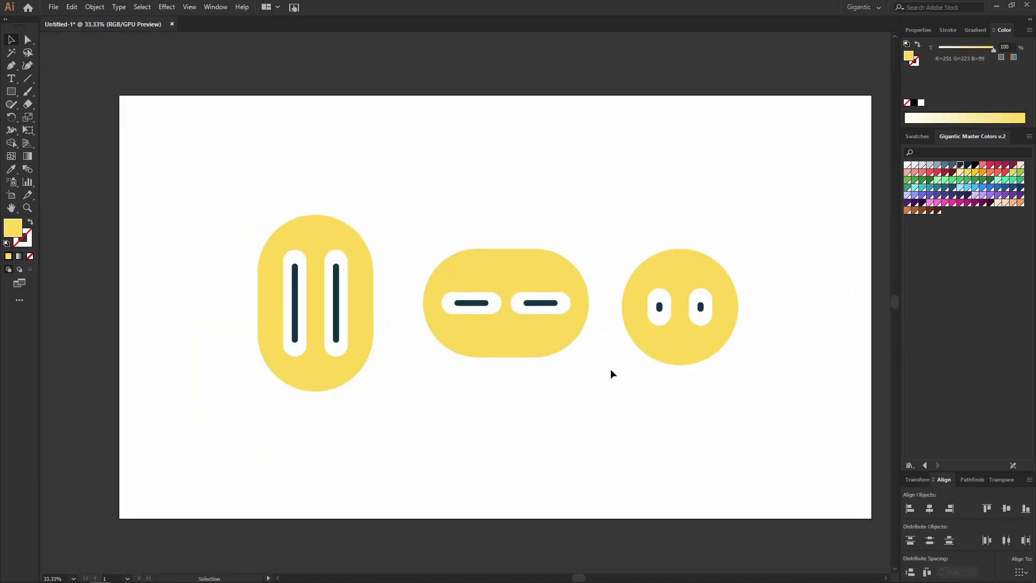
drag(325, 352, 519, 319)
drag(647, 324, 485, 357)
click(504, 346)
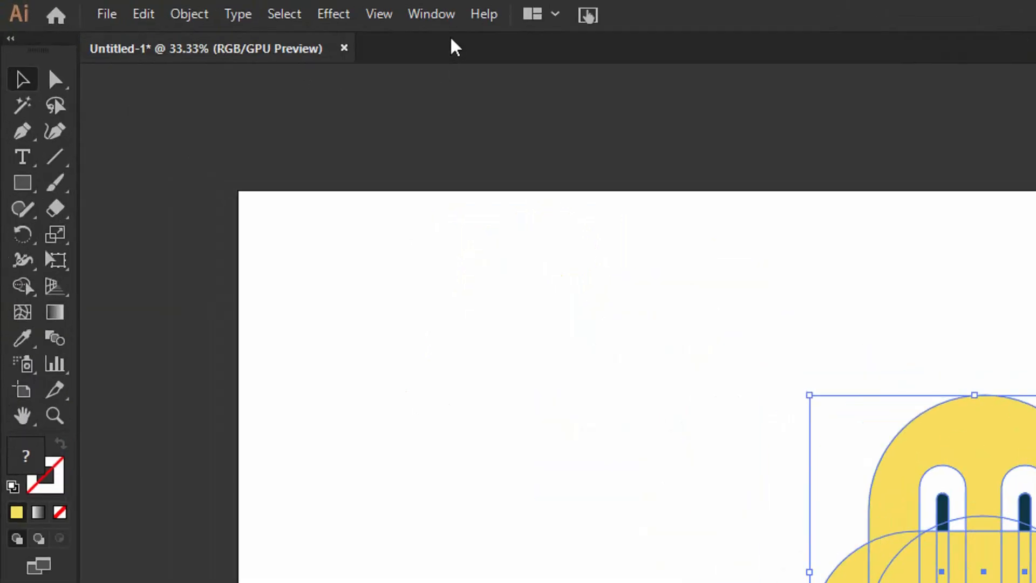
Step: Show the document's layers and add four new layers above Layer 1
click(217, 8)
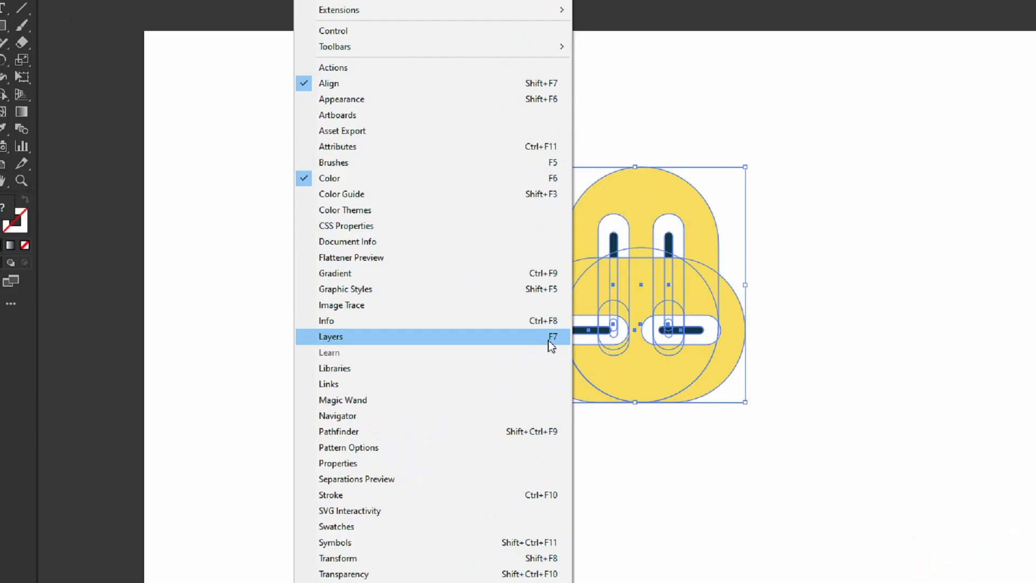
click(814, 364)
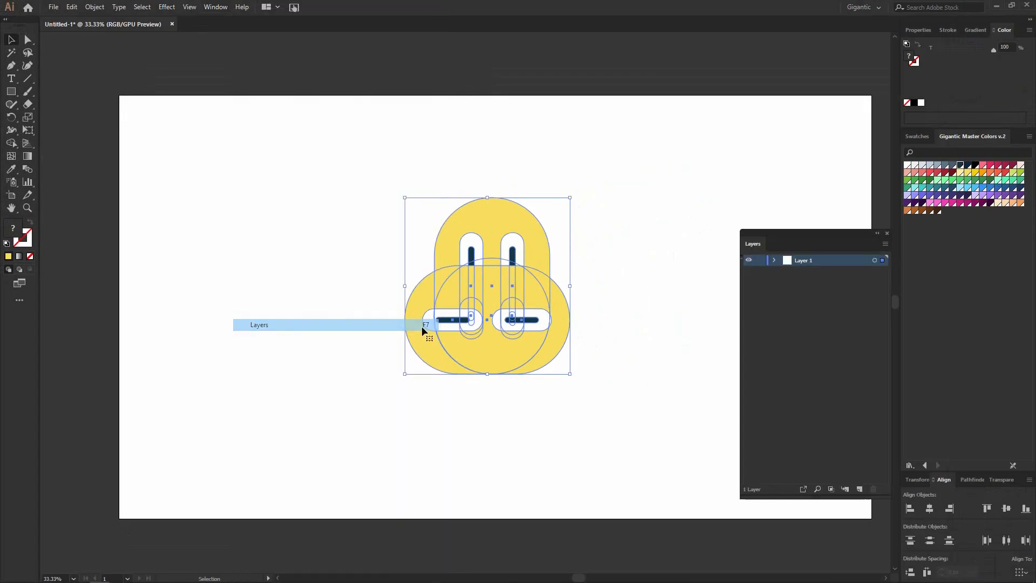
drag(762, 252, 725, 223)
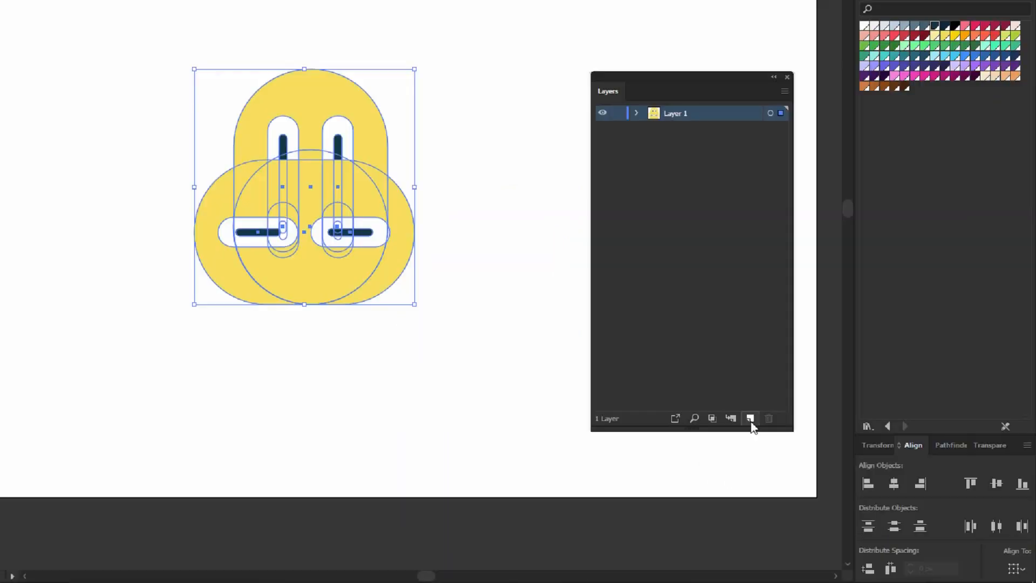
click(822, 460)
click(604, 442)
click(605, 441)
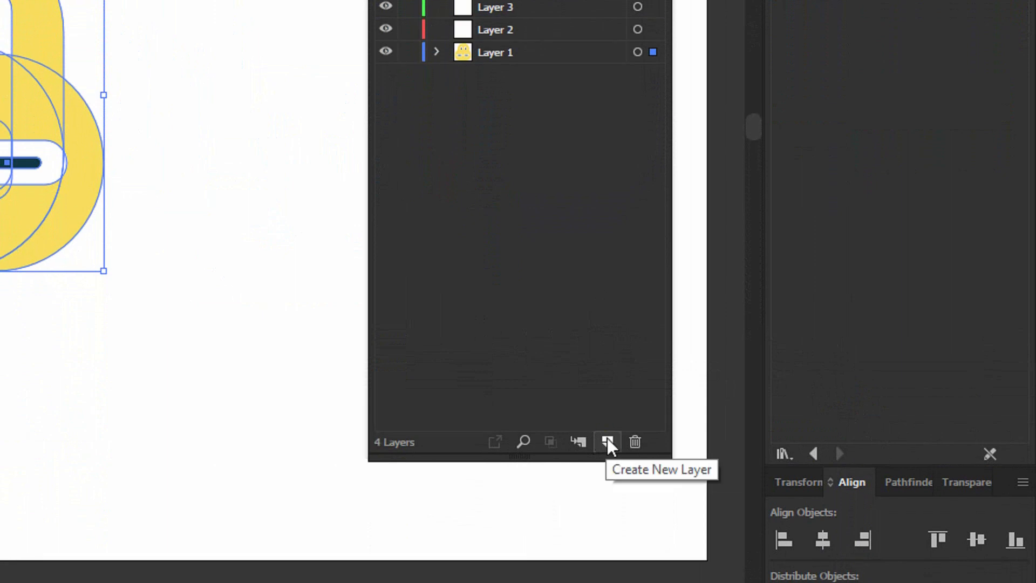
click(607, 439)
Step: Rename Layer 2 as Shadow and Layer 3 as Part 1
double_click(519, 150)
text(Shadow)
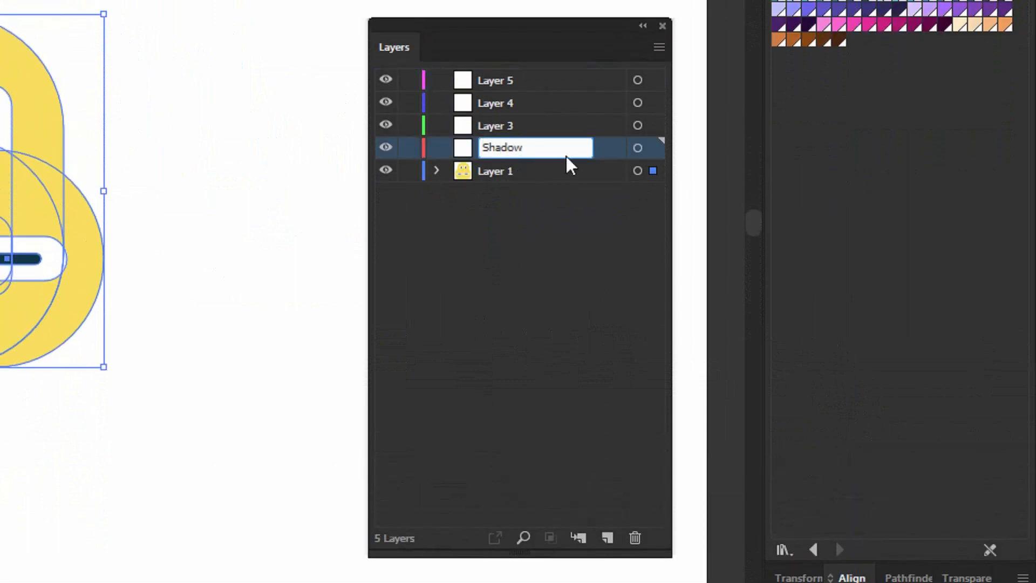
click(507, 123)
double_click(508, 188)
text(Part 1)
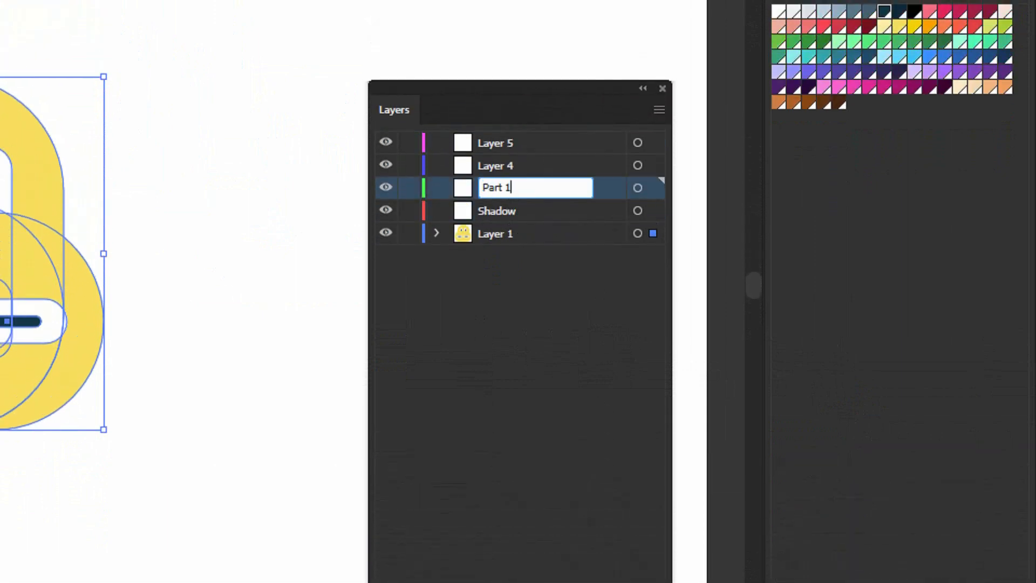
key(Return)
Step: Rename Layer 4 as Part 2 and Layer 5 as Part 3
double_click(462, 165)
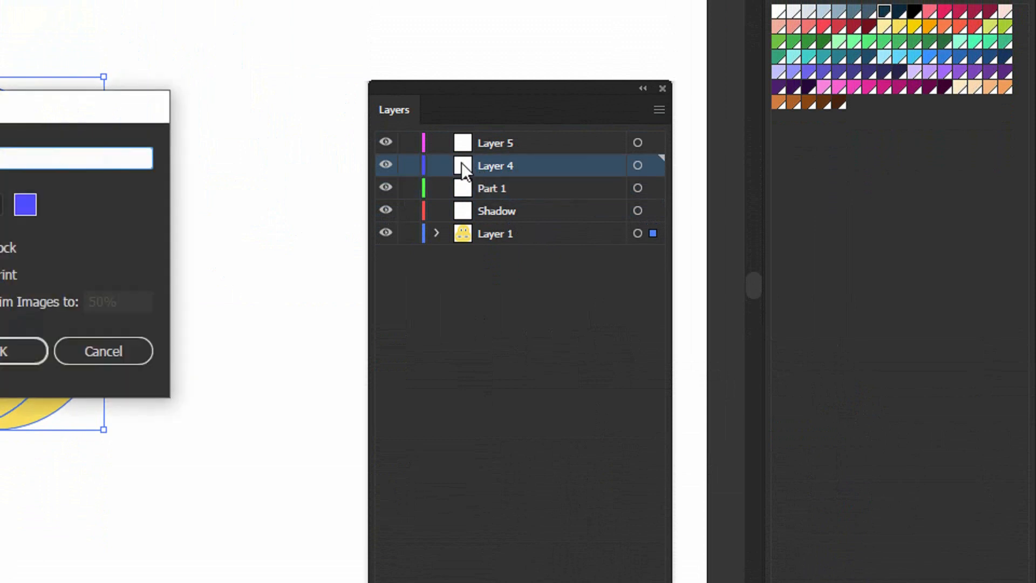
text(Part 2)
key(Return)
double_click(494, 143)
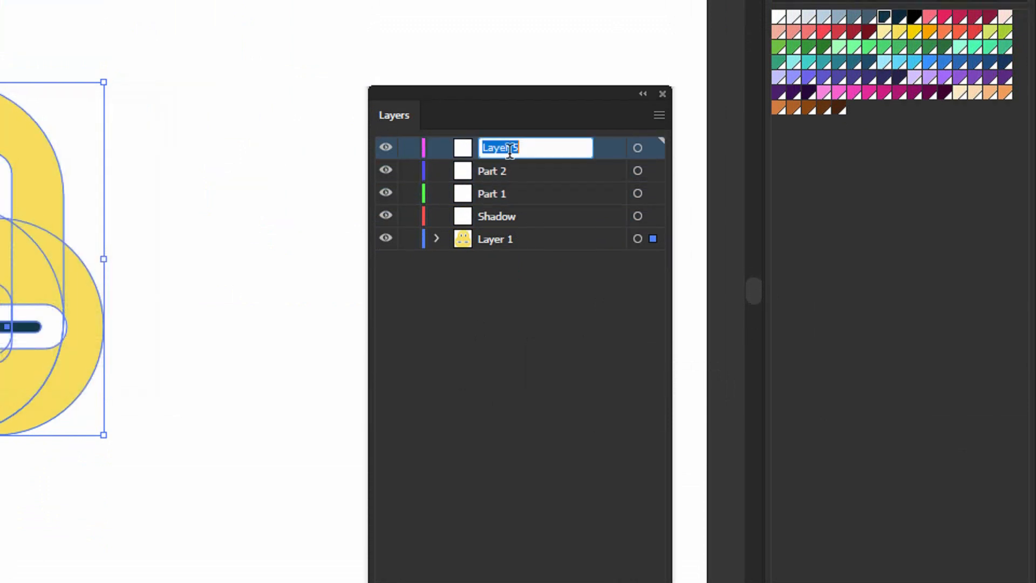
text(Part 3)
key(Return)
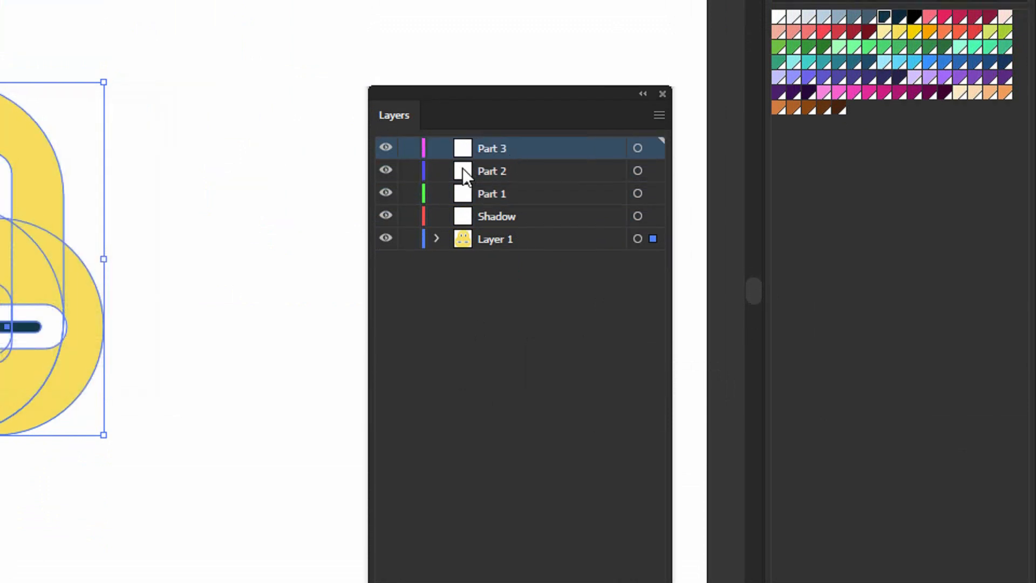
Step: Transfer the wide squashed face in place from Layer 1 to the Part 2 layer and hide that layer
click(162, 322)
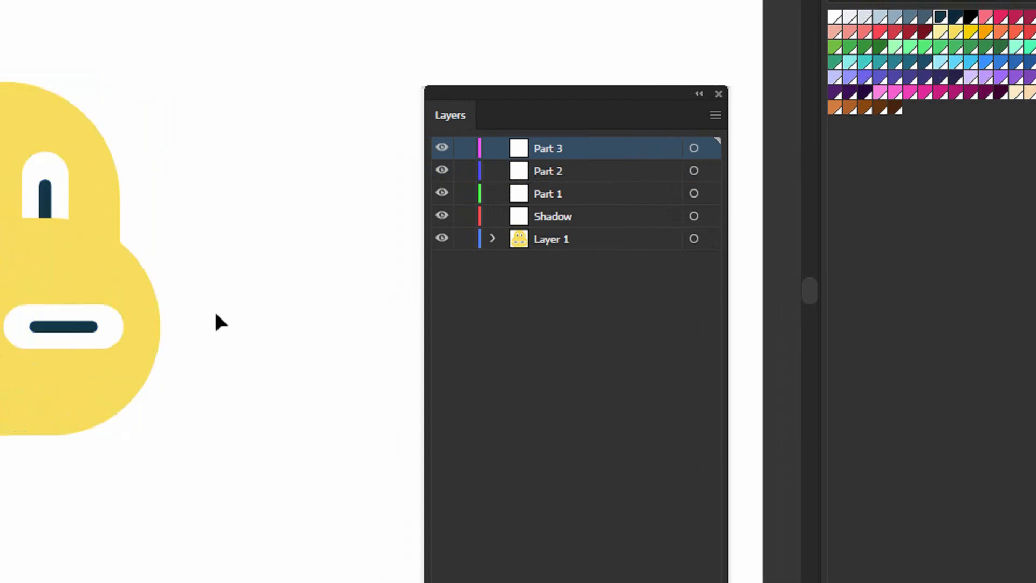
click(87, 306)
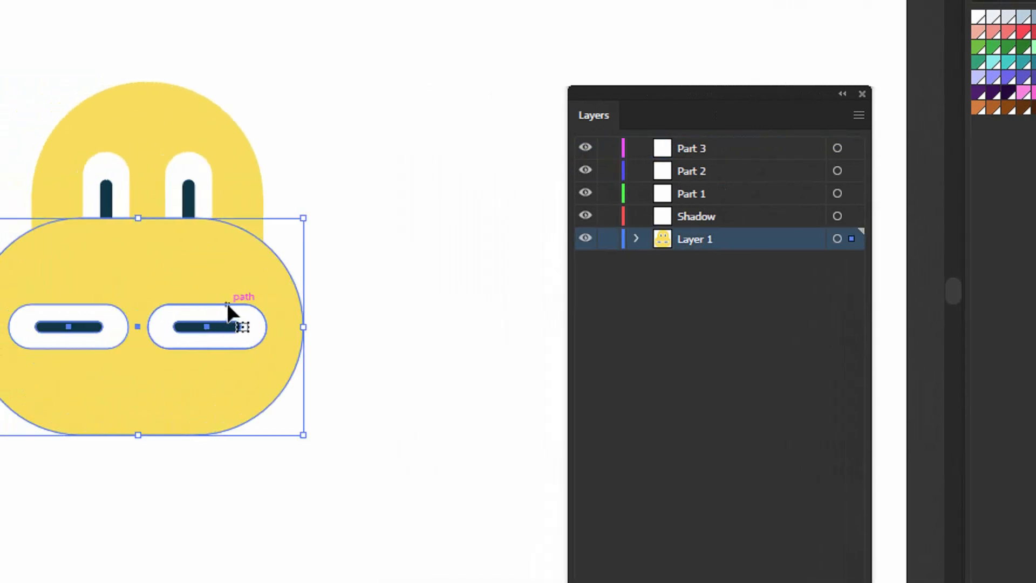
key(Delete)
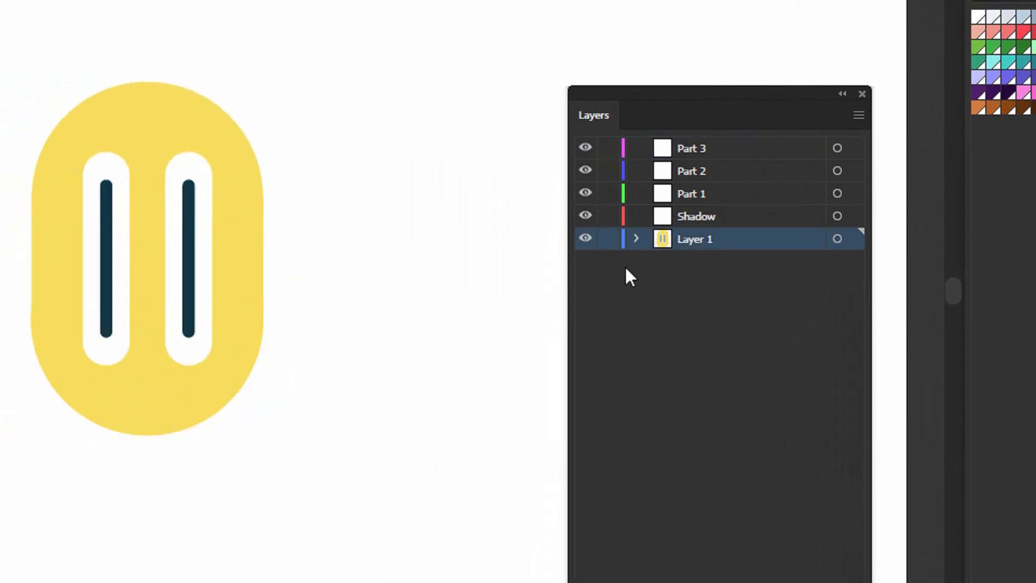
click(689, 175)
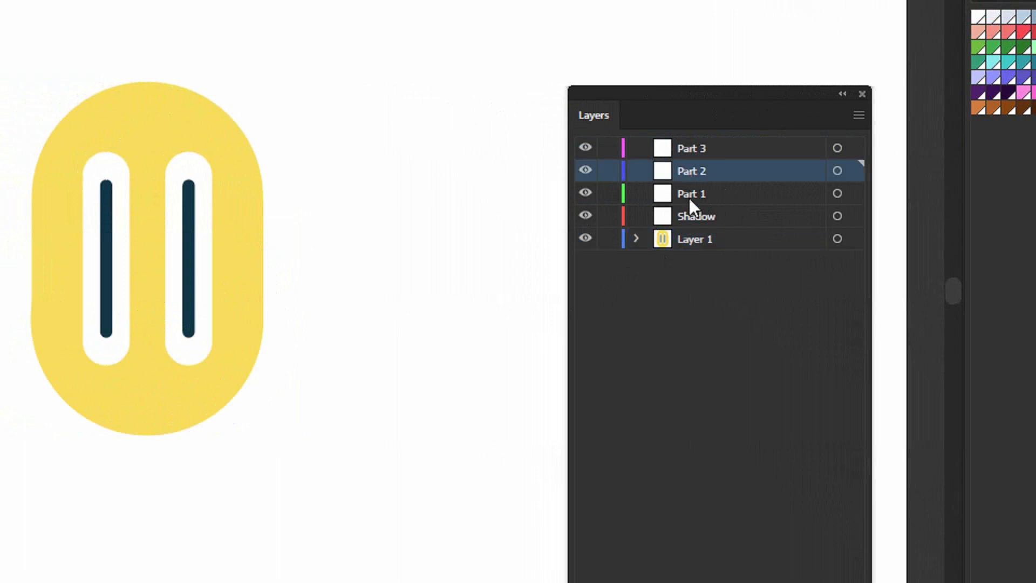
key(ctrl+f)
click(585, 171)
Step: Transfer the tall stretched face in place from Layer 1 to the Part 1 layer and hide that layer
click(256, 248)
key(a)
click(387, 270)
click(131, 248)
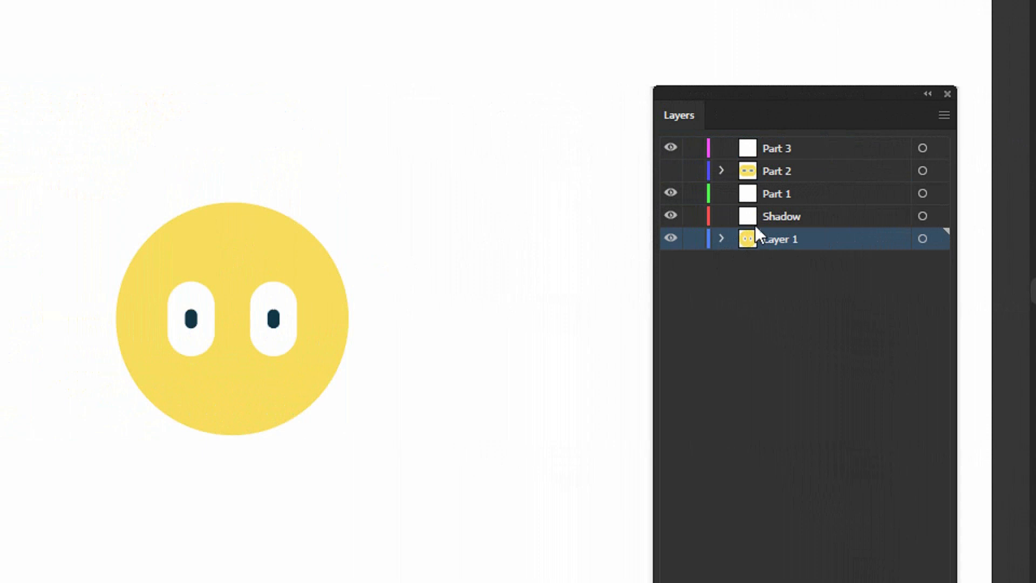
click(761, 215)
click(766, 193)
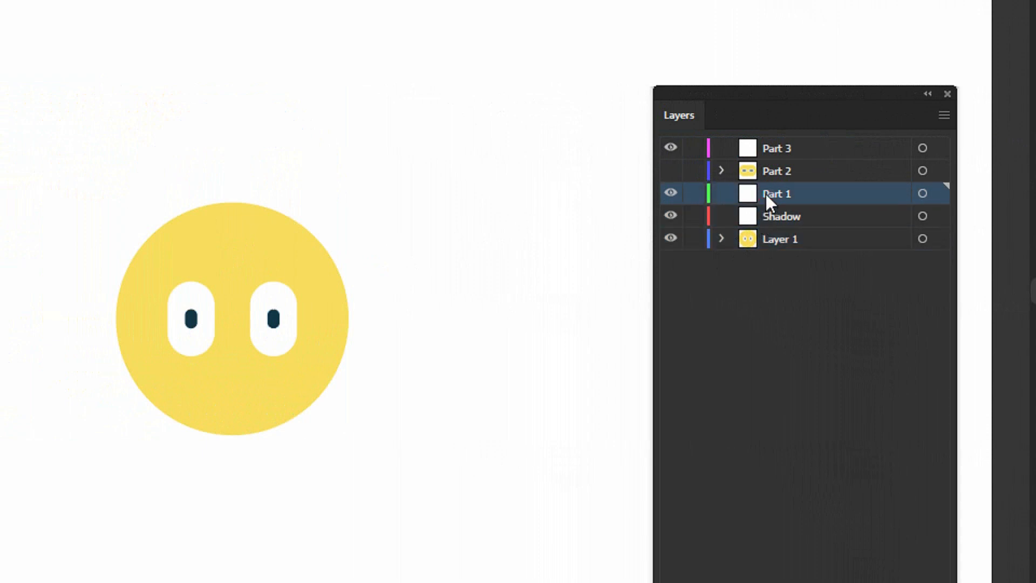
key(ctrl+f)
Step: Transfer the round face in place from Layer 1 to the Part 3 layer
click(294, 296)
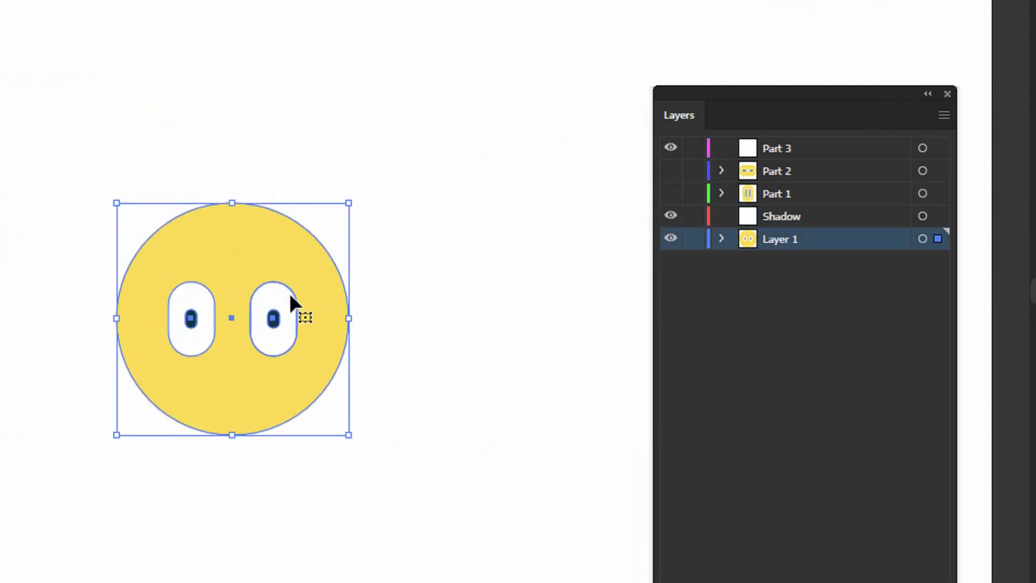
key(a)
key(ctrl+x)
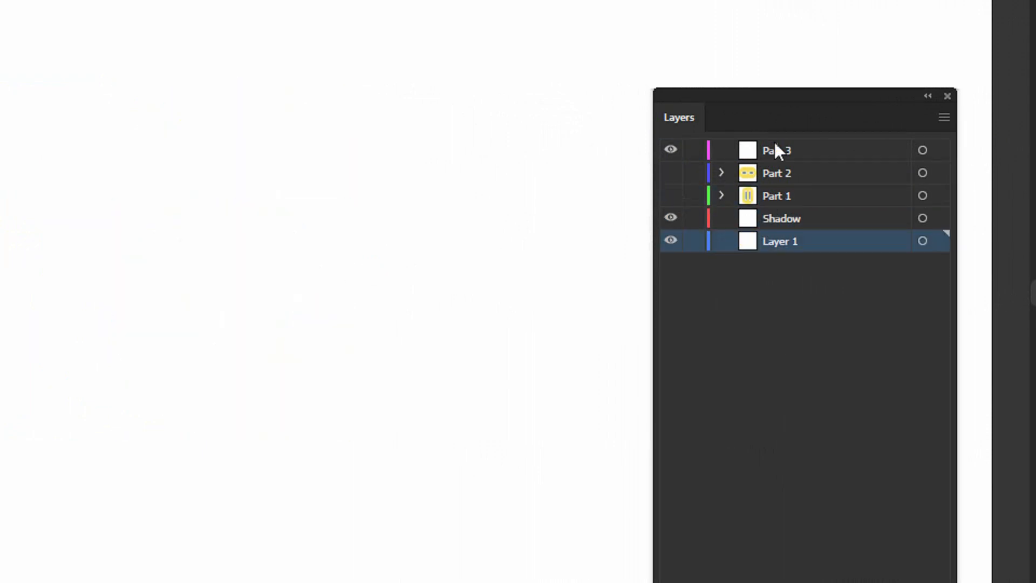
click(777, 147)
key(ctrl+f)
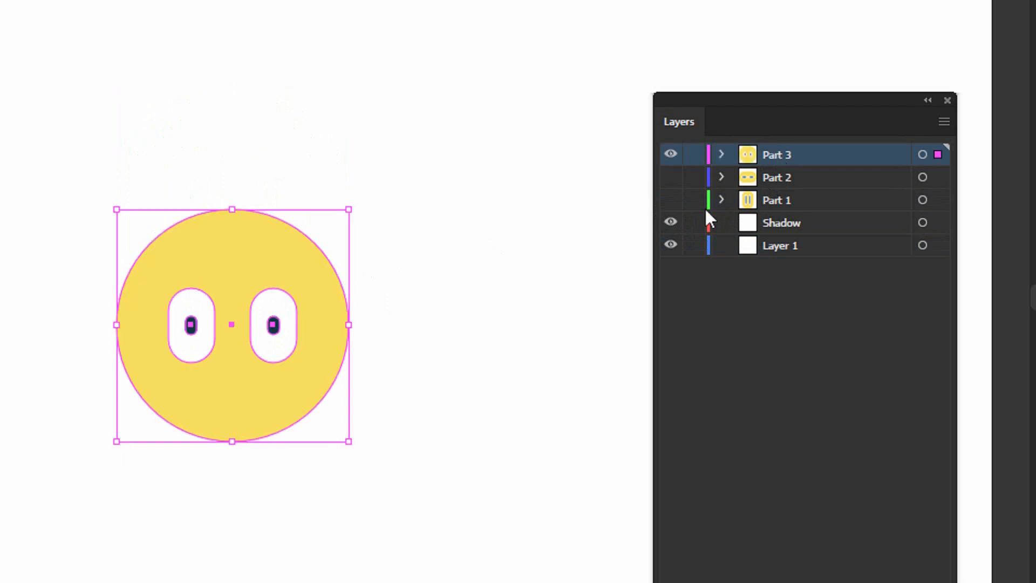
Step: Make the Part 1 and Part 2 layers visible again and rename Layer 1 as BG
click(671, 177)
click(670, 200)
double_click(785, 245)
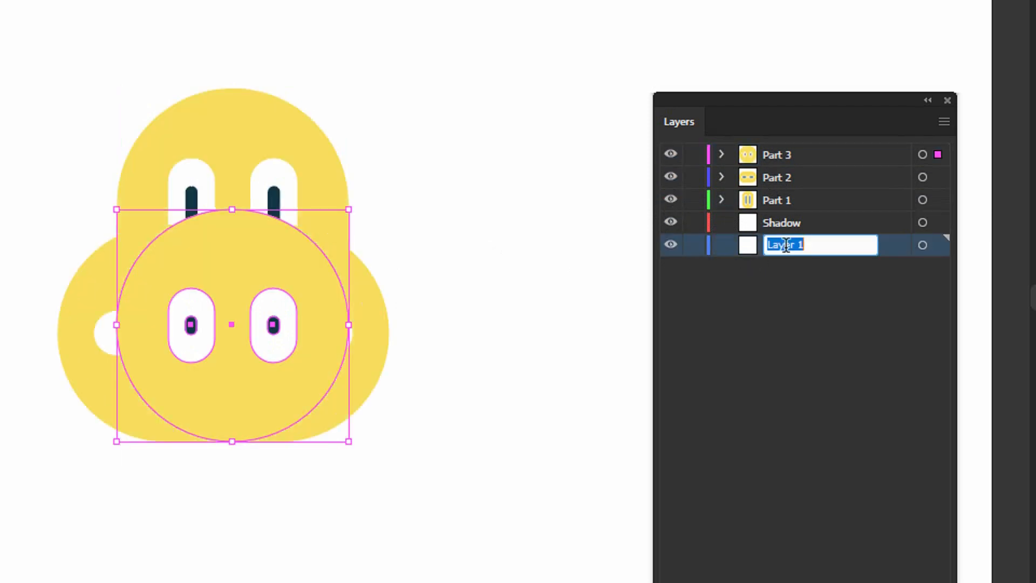
text(BG)
key(Return)
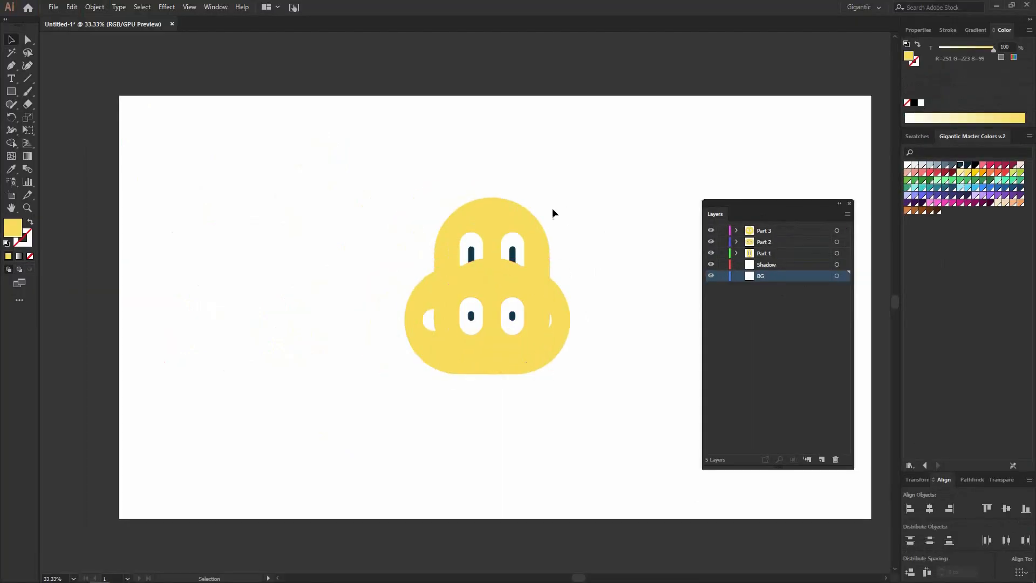
Step: Draw a purple background rectangle (R=126 G=66 B=185) on the BG layer, extending slightly beyond the artboard on all sides
key(m)
drag(113, 88, 877, 521)
click(1005, 195)
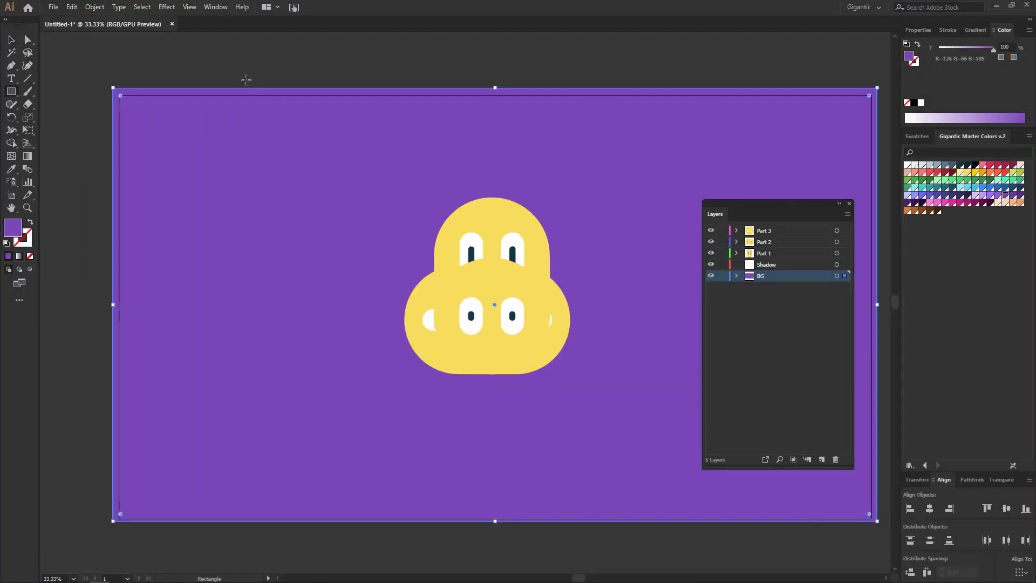
key(v)
click(604, 62)
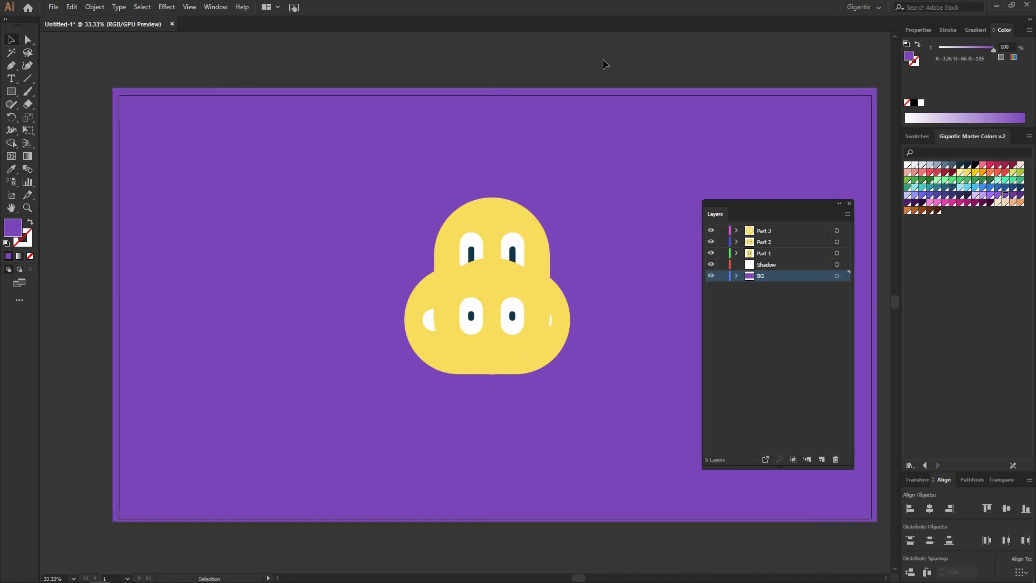
Step: Lock the BG layer and draw a thin dark purple bar (R=92 G=36 B=129) under the faces on the Shadow layer
click(723, 276)
key(m)
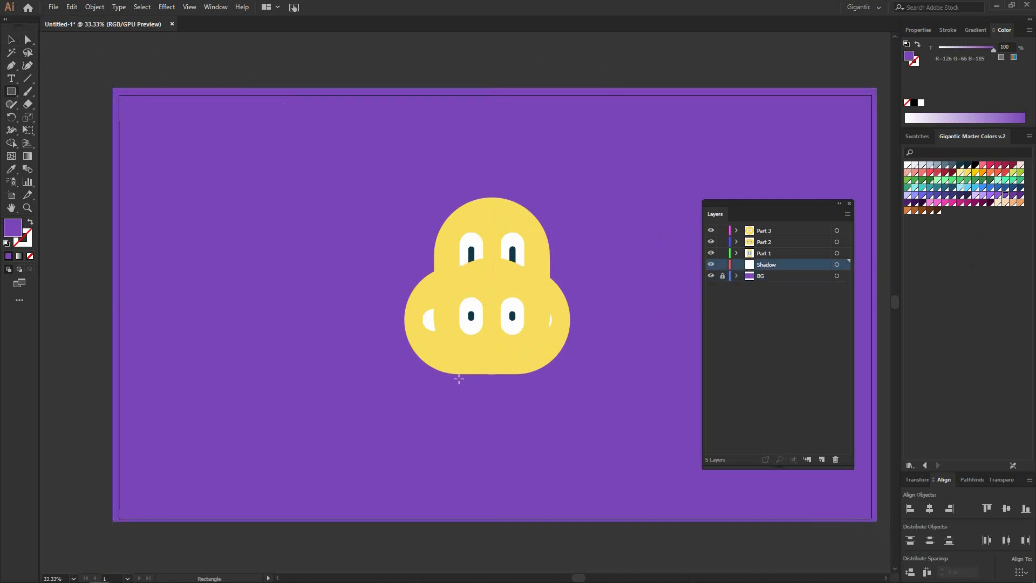
drag(422, 371, 558, 385)
click(1020, 195)
click(12, 40)
Step: Move the shadow bar up slightly behind the base of the faces and fully round its ends
click(527, 370)
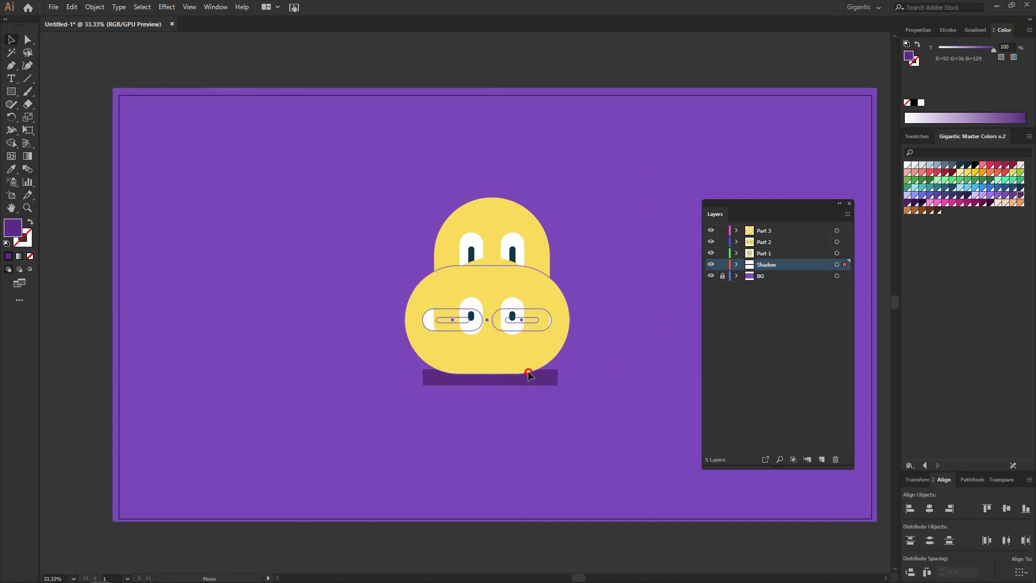
click(541, 395)
drag(543, 382, 543, 378)
click(28, 39)
drag(430, 376, 512, 397)
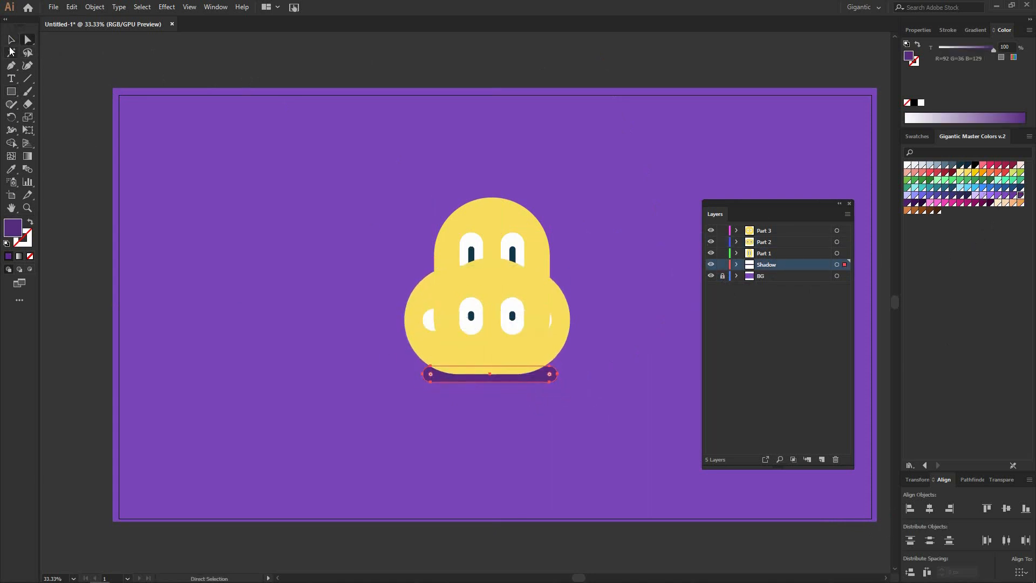
click(11, 40)
click(424, 62)
key(ctrl+0)
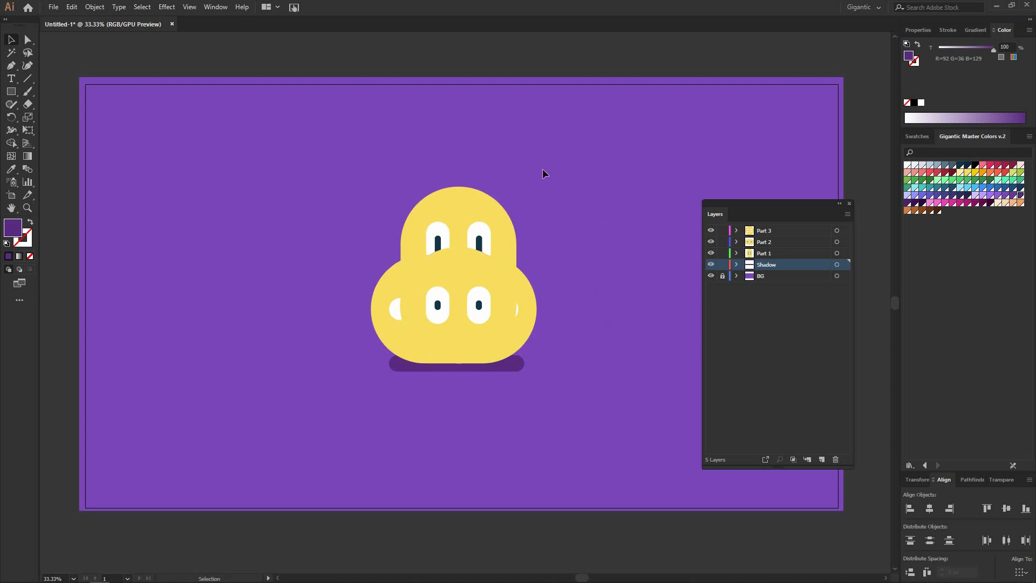
Step: Save the artwork to the Desktop as an Adobe Illustrator file named "yellow jump"
key(ctrl+s)
text(yellow jump)
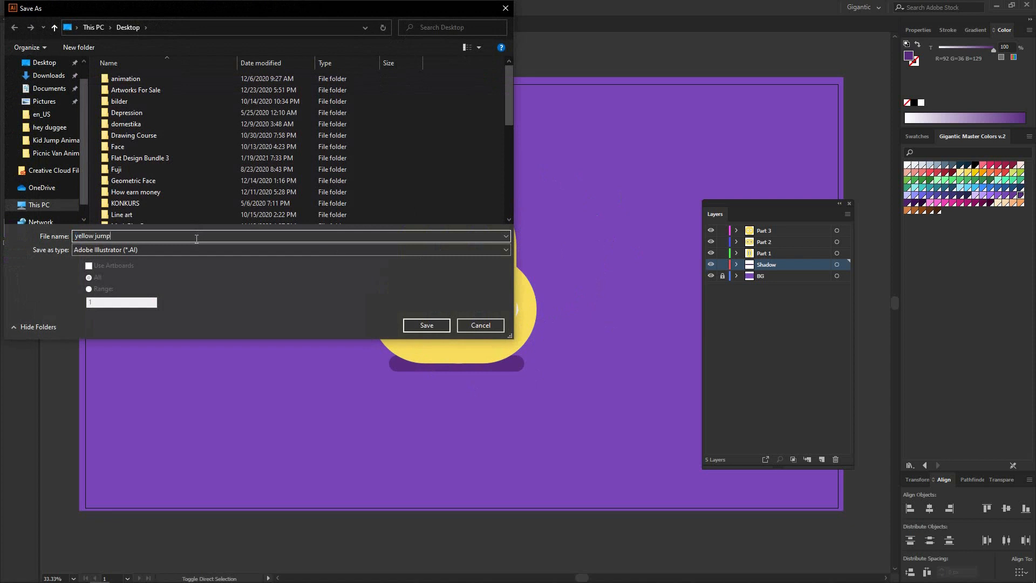
click(438, 325)
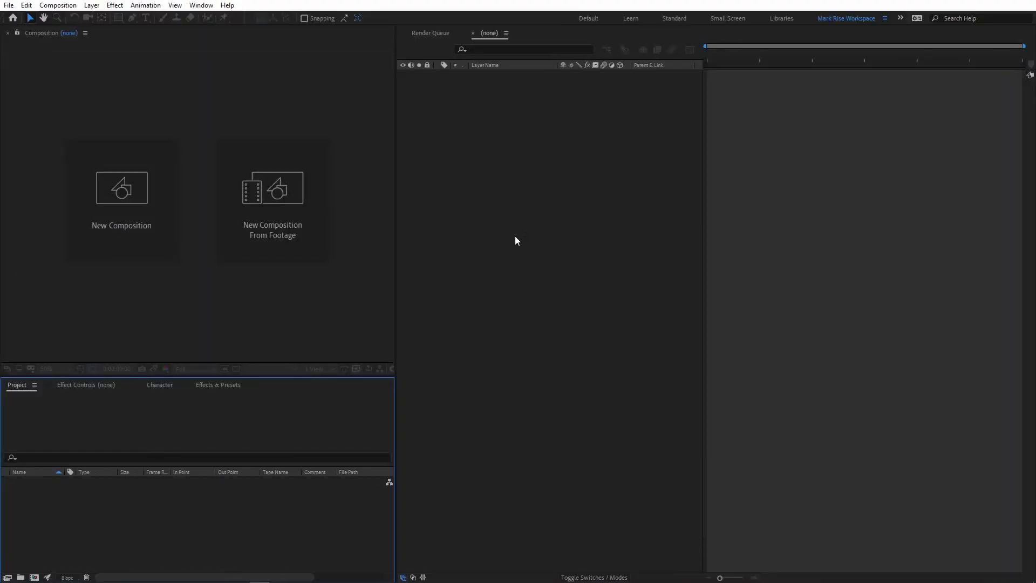
Step: Switch to After Effects, import yellow jump.ai as a Composition with Layer Size footage dimensions, and open the resulting composition
right_click(117, 504)
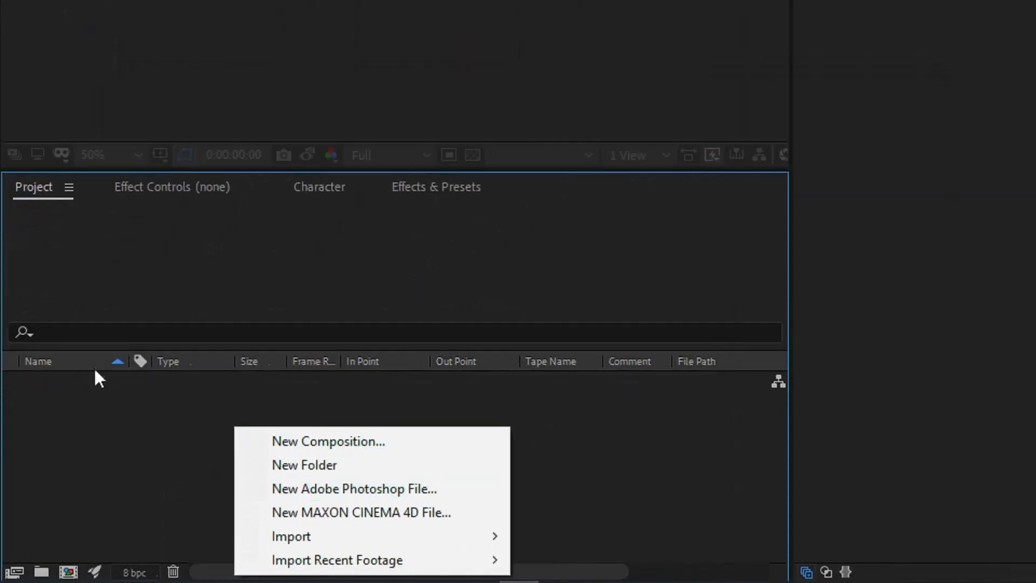
mouse_move(470, 536)
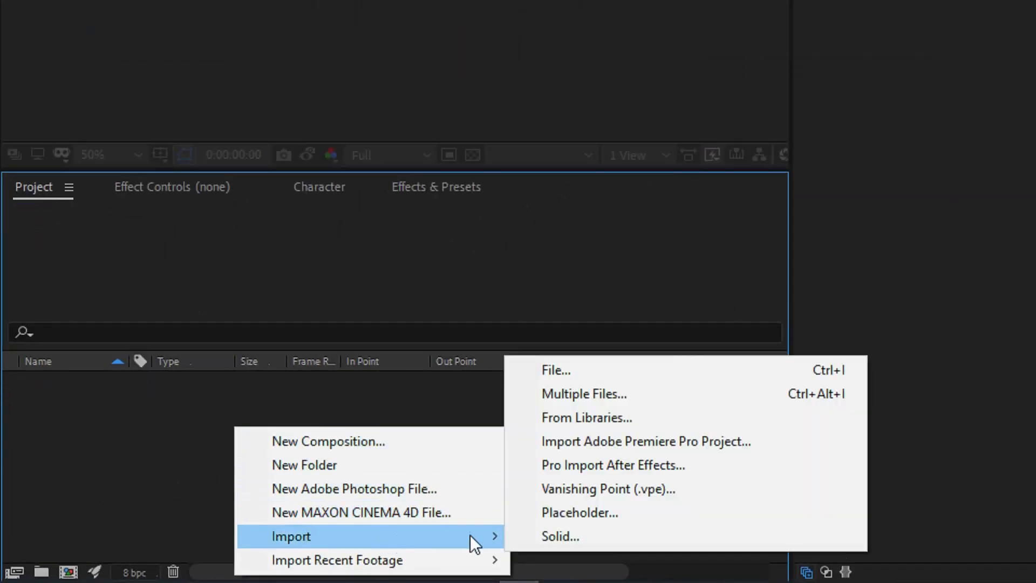
click(594, 370)
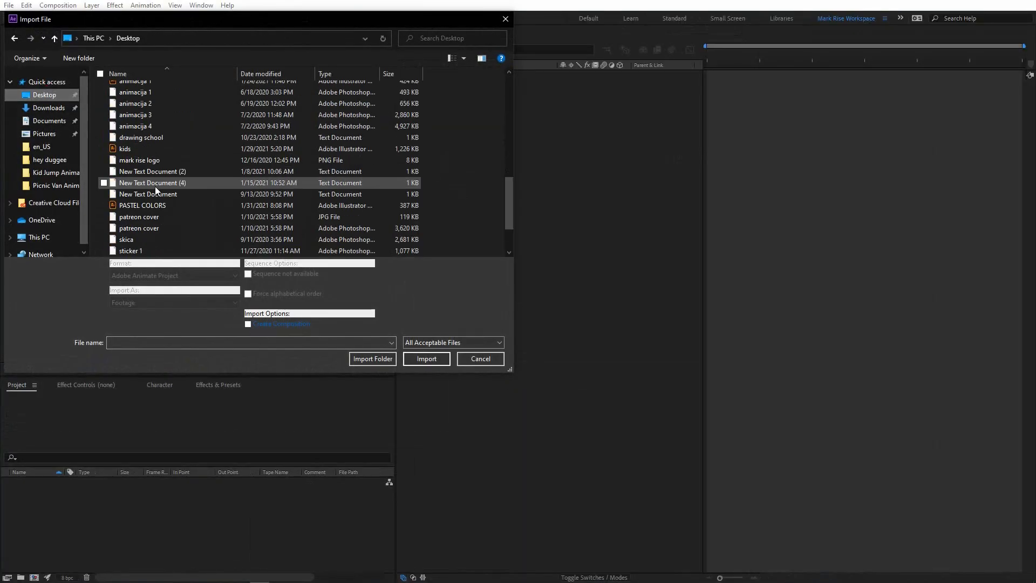
scroll(154, 186, down, 3)
click(162, 251)
click(448, 360)
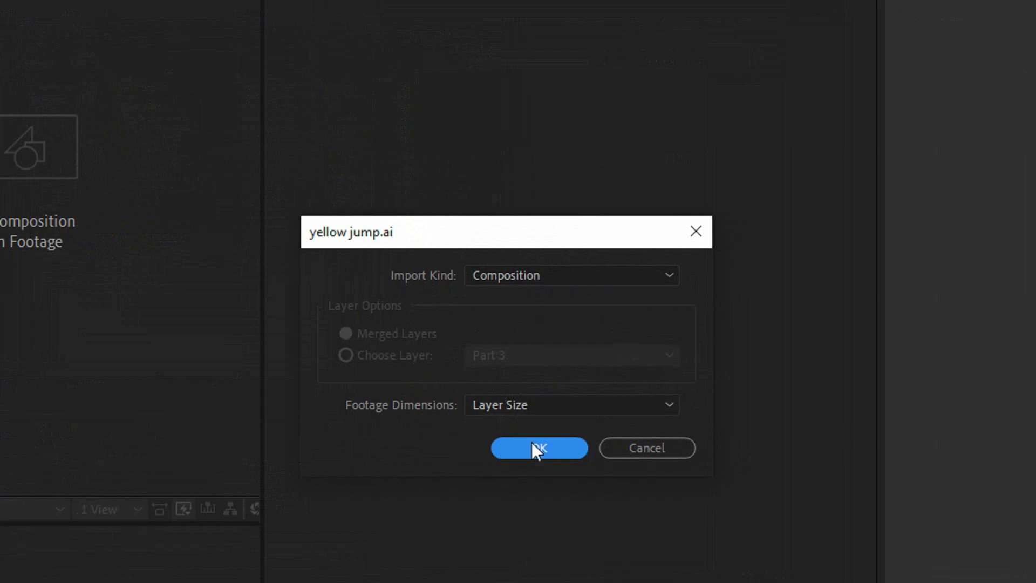
click(539, 430)
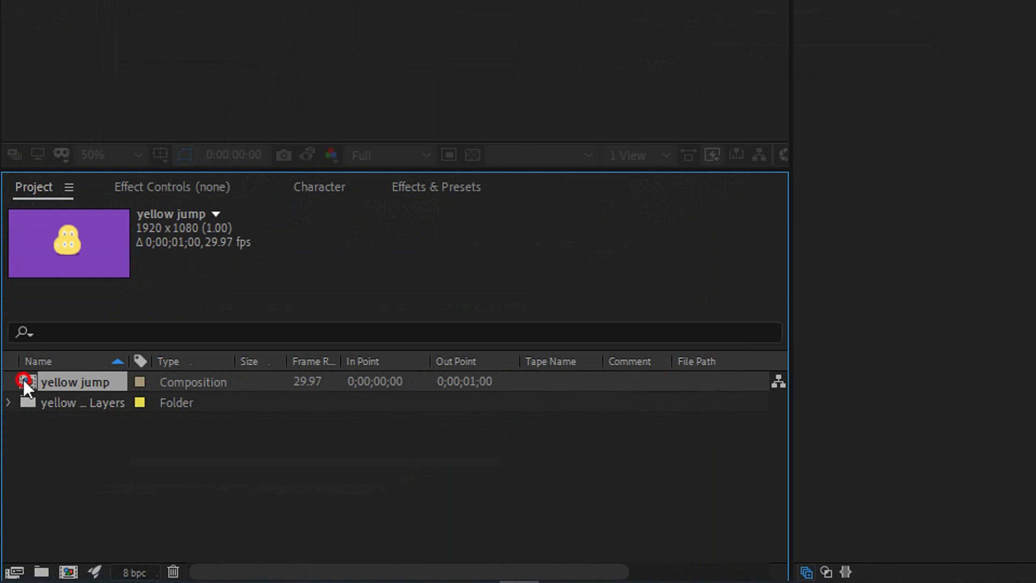
double_click(23, 380)
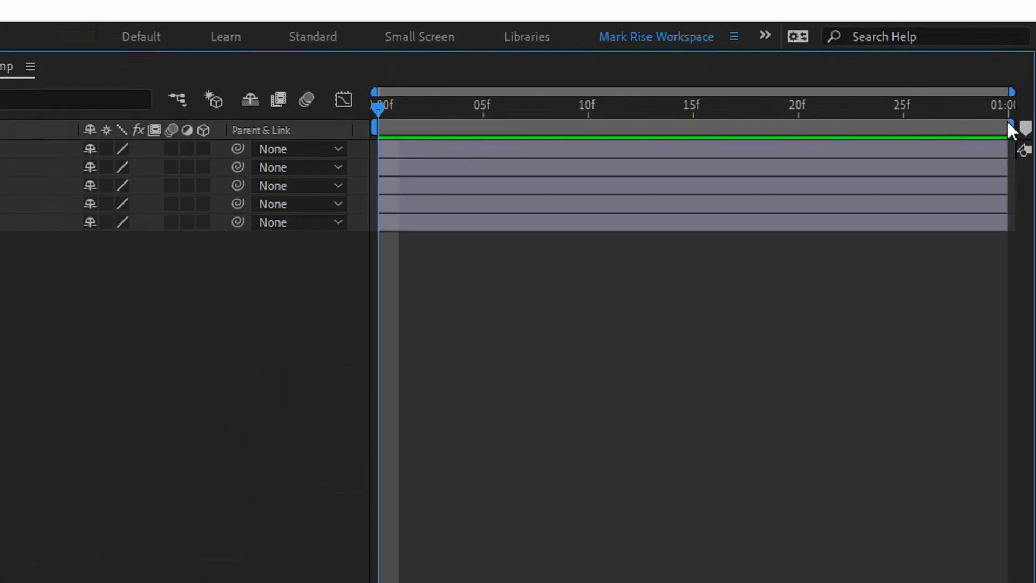
Step: End the work area at frame 20 and cut the Part 1 layer so it only covers the first frame
drag(1007, 129, 795, 154)
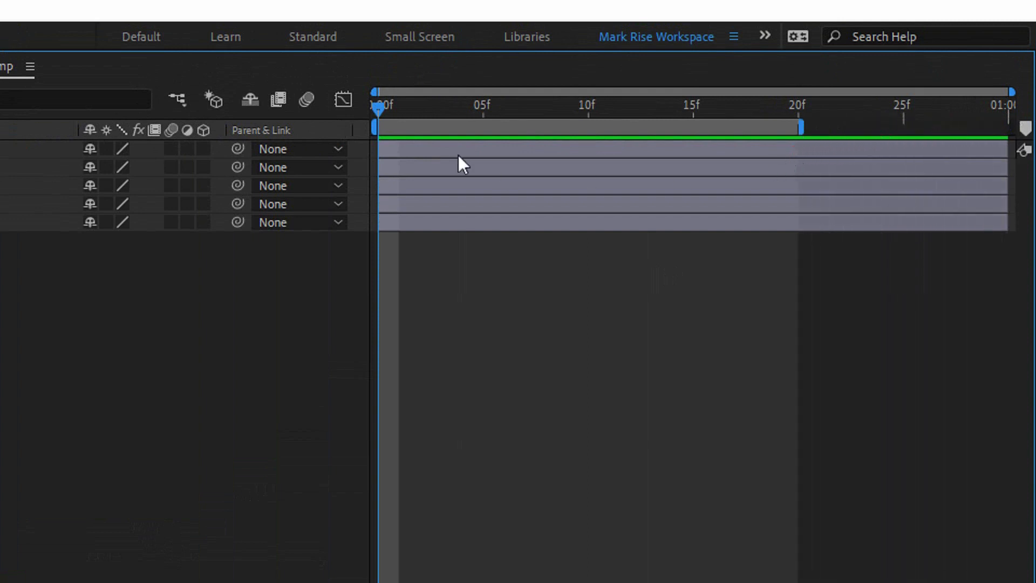
mouse_move(383, 107)
mouse_down()
mouse_move(404, 106)
mouse_move(386, 111)
mouse_move(400, 115)
mouse_up()
click(409, 183)
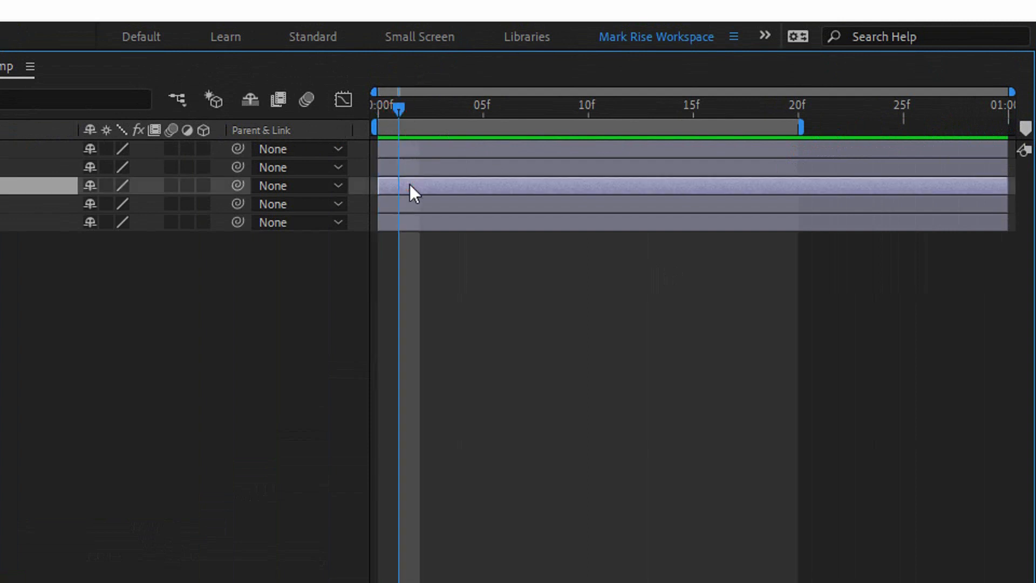
key(ctrl+shift+d)
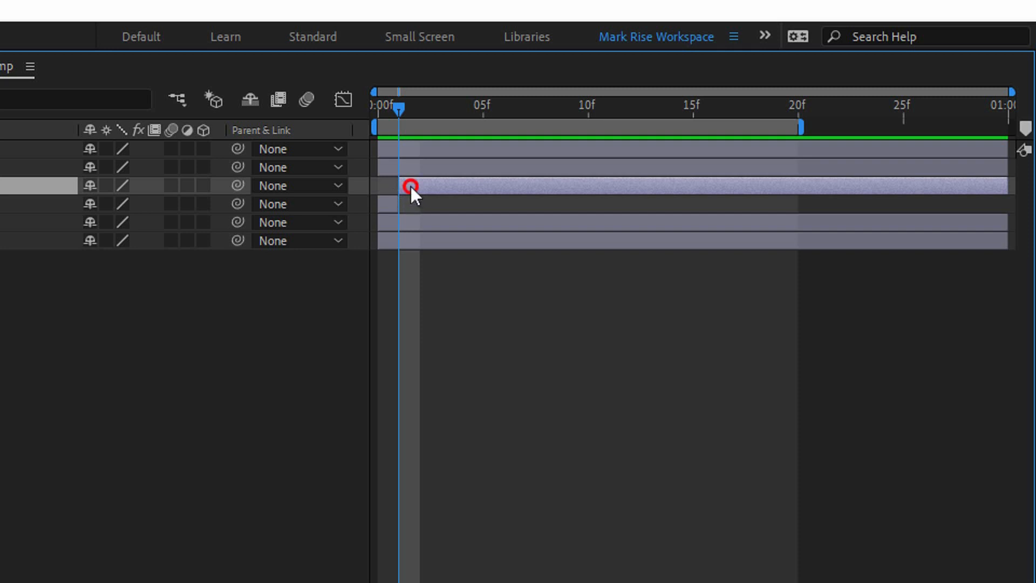
key(Delete)
Step: Trim the Part 2 layer to run from frame 1 to frame 4 and start the Part 3 layer at frame 4
drag(382, 169, 399, 167)
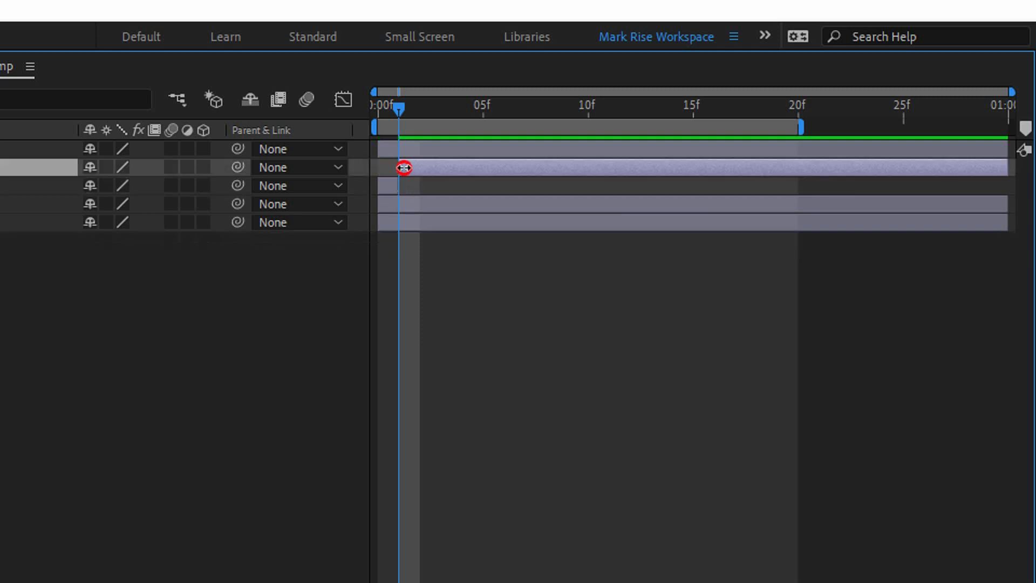
mouse_move(460, 114)
mouse_down()
mouse_move(420, 119)
mouse_move(462, 118)
mouse_up()
key(ctrl+shift+d)
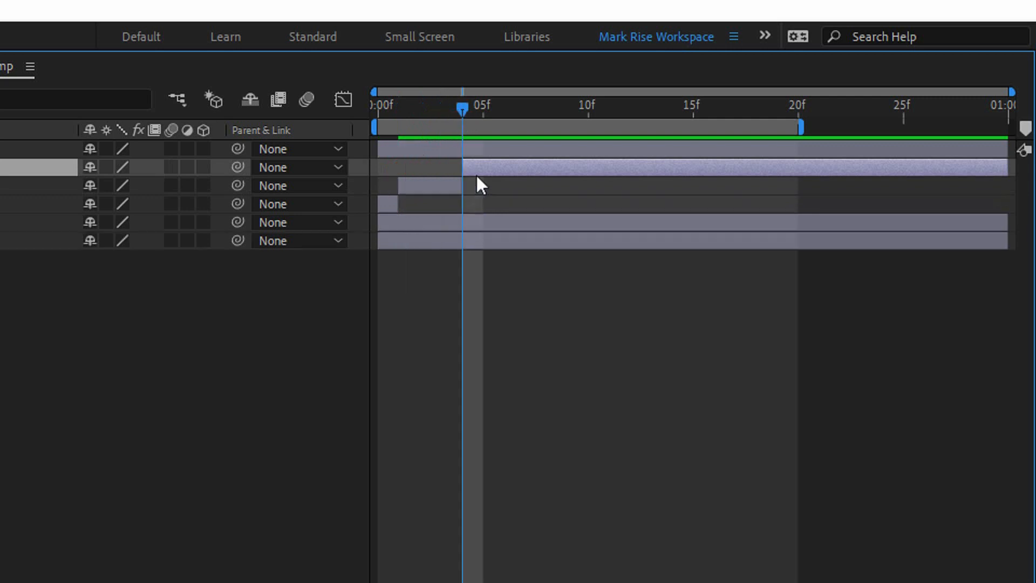
key(Delete)
drag(379, 149, 462, 149)
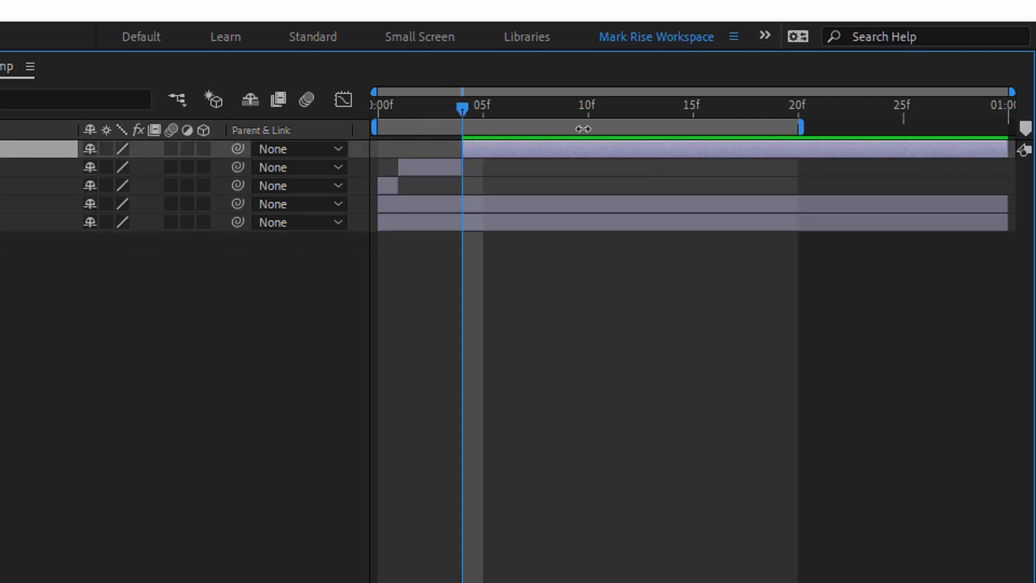
drag(522, 107, 354, 112)
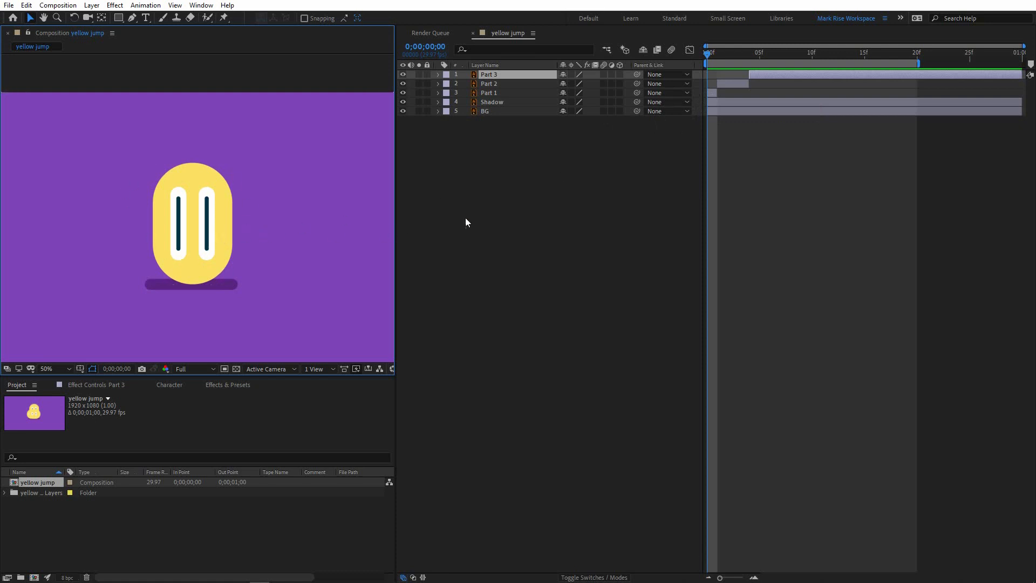
Step: Move the Part 2 layer's anchor point to the bottom centre of the squashed face using the Pan Behind tool
click(717, 52)
click(730, 85)
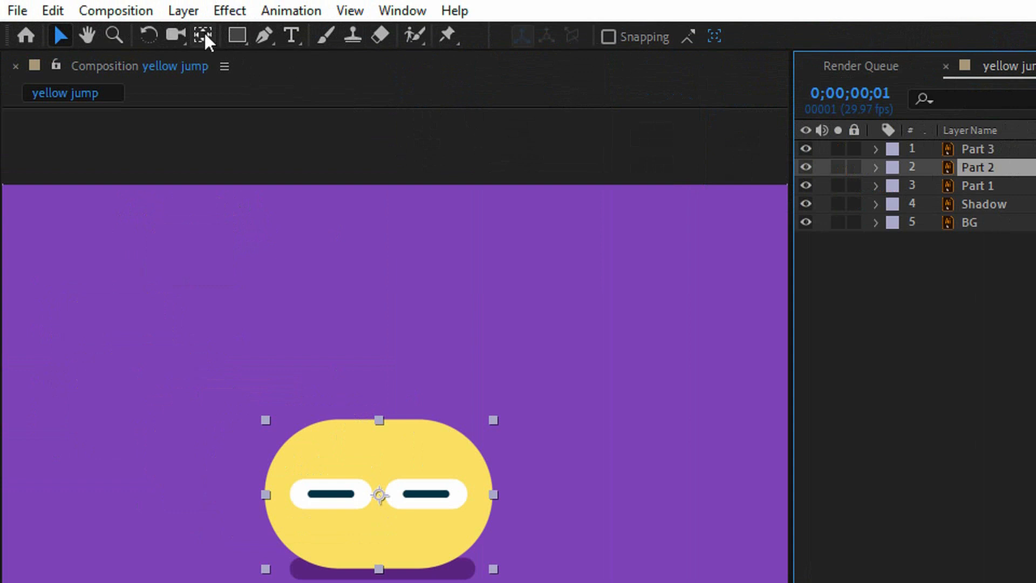
click(204, 35)
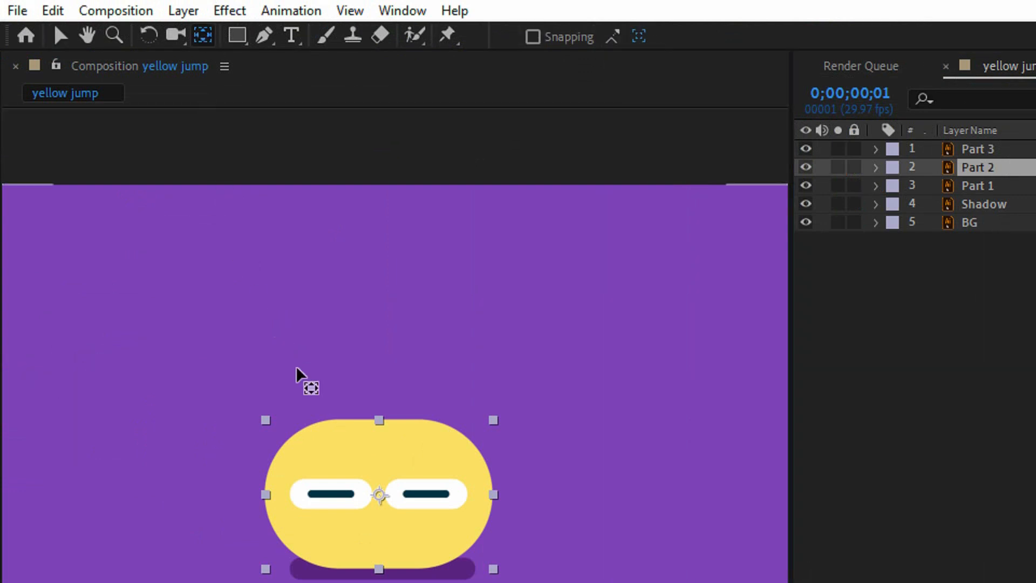
drag(382, 436, 379, 506)
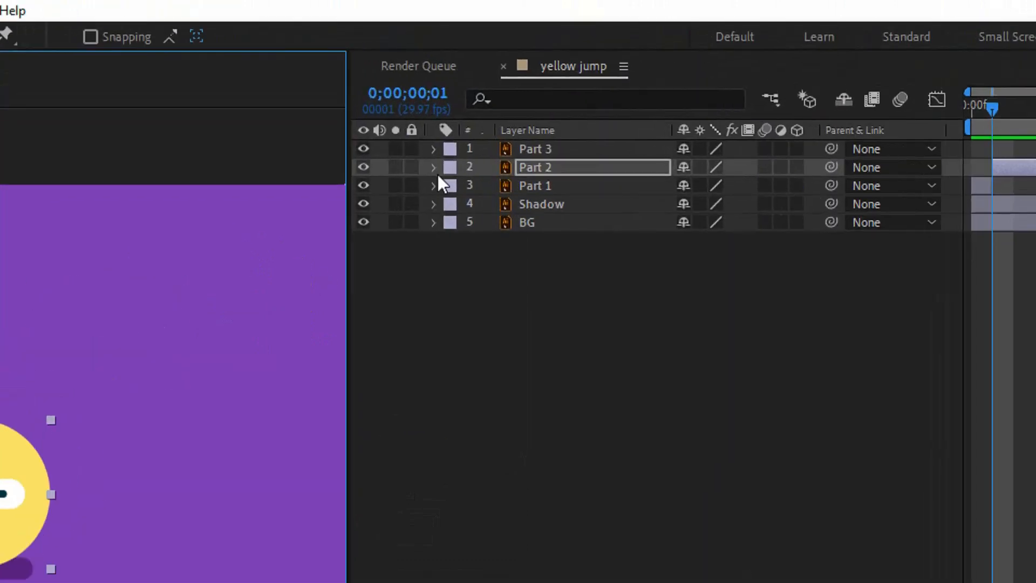
Step: Unlink Part 2's Scale proportions, set the horizontal scale to 80%, and add a Scale keyframe at frame 1
click(432, 168)
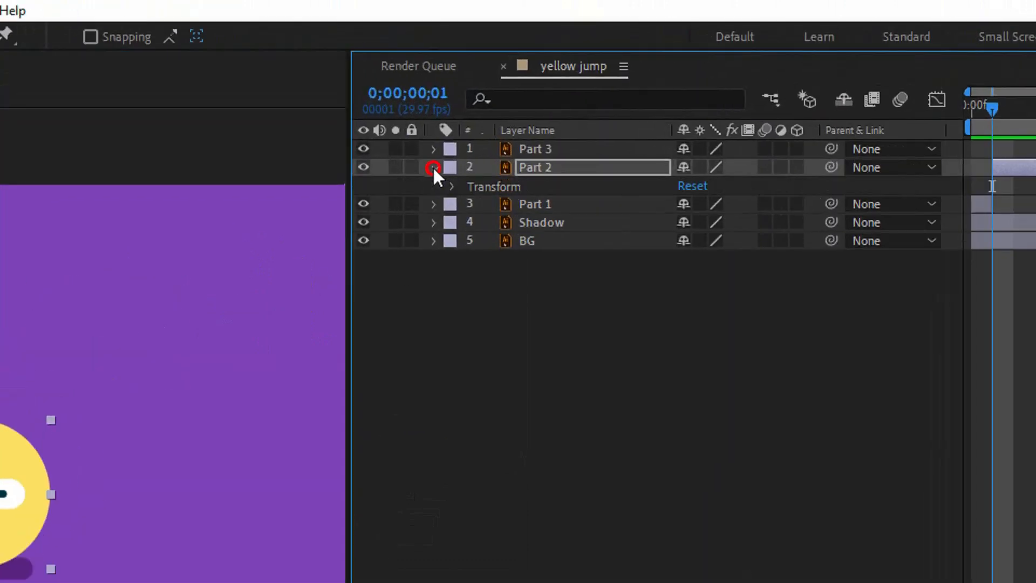
click(432, 166)
key(s)
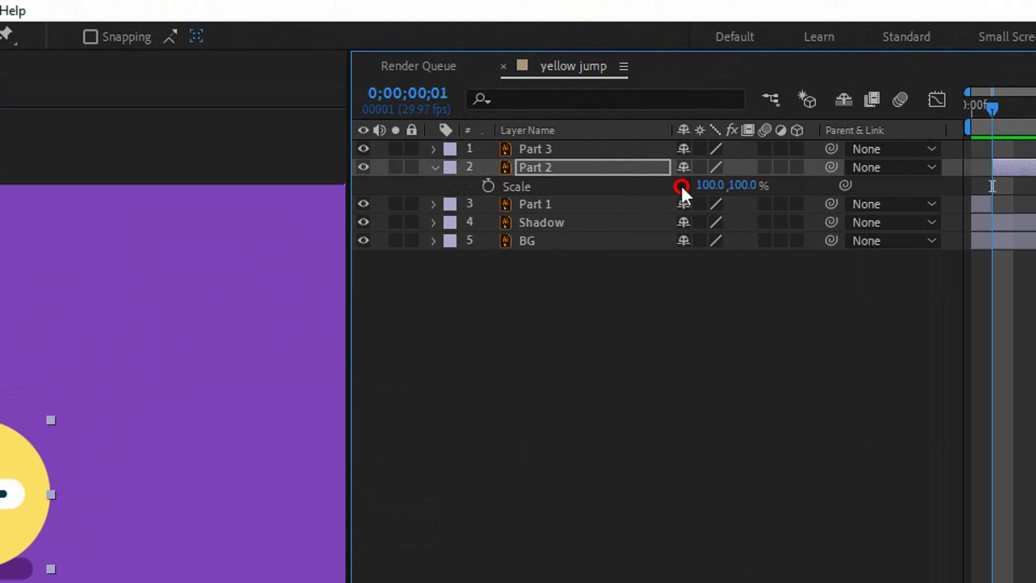
drag(745, 186, 692, 184)
key(ctrl+z)
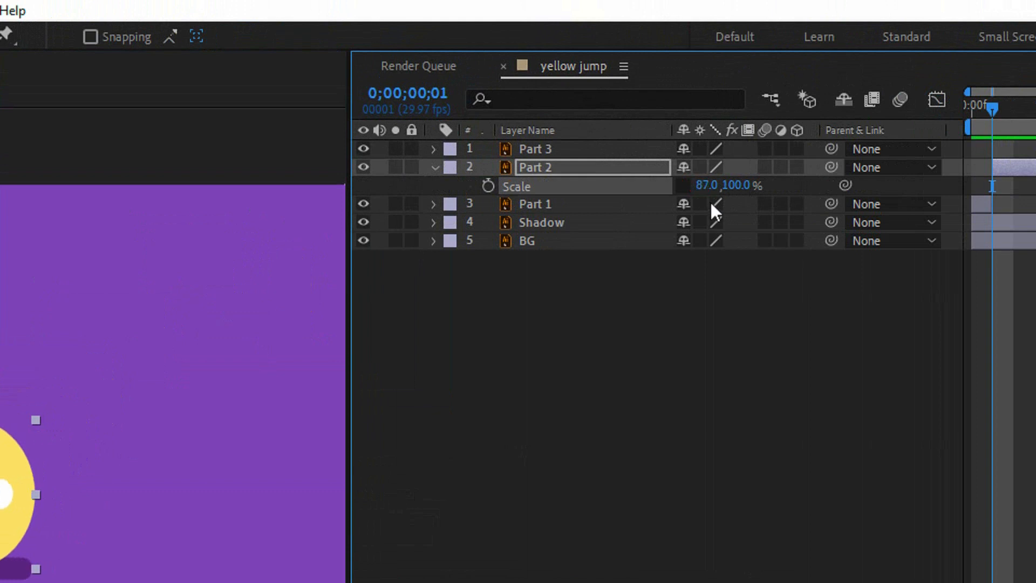
click(707, 186)
text(80)
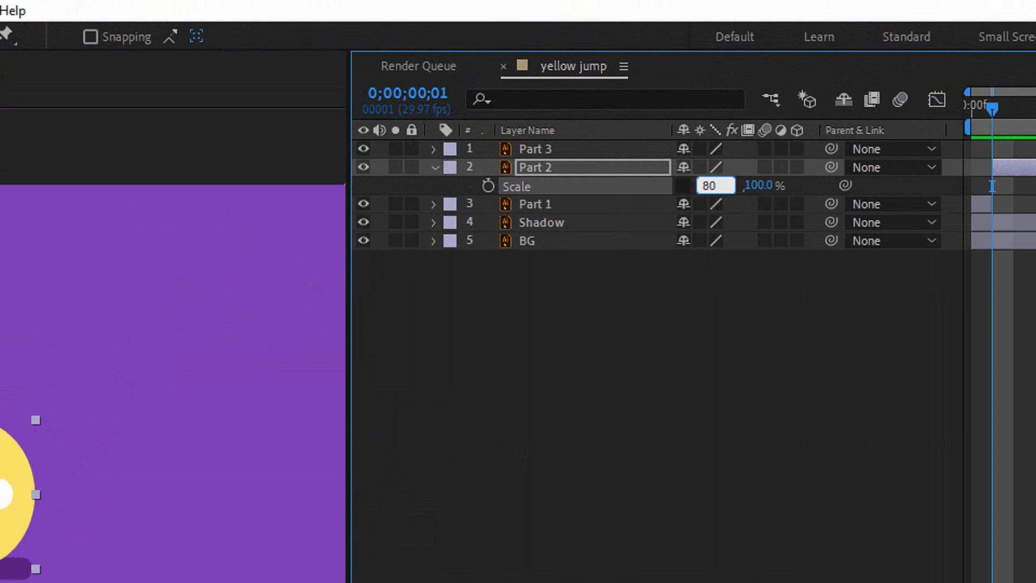
key(Return)
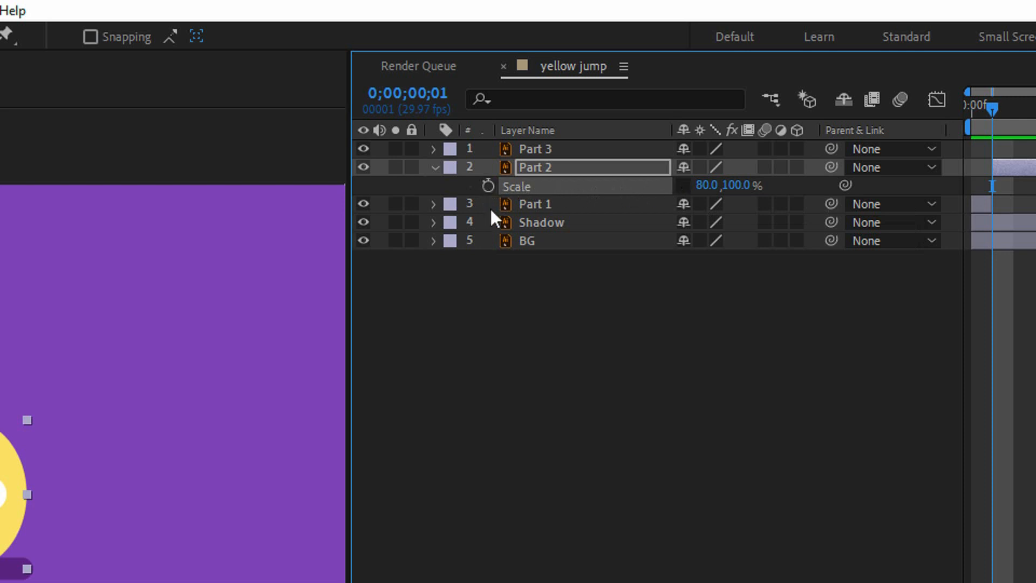
click(489, 186)
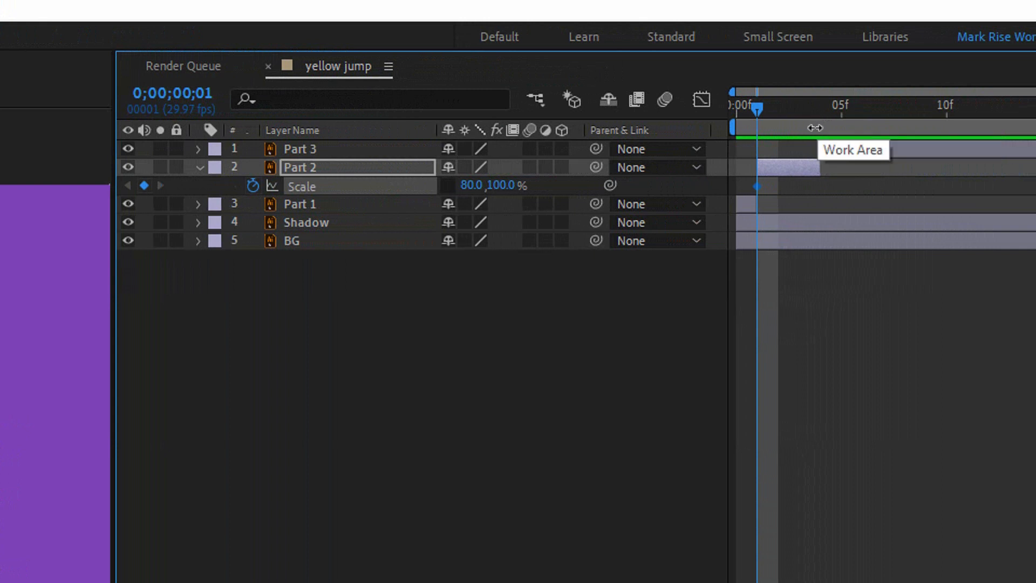
Step: Keyframe Part 2's horizontal scale at 100% on frame 4
click(816, 106)
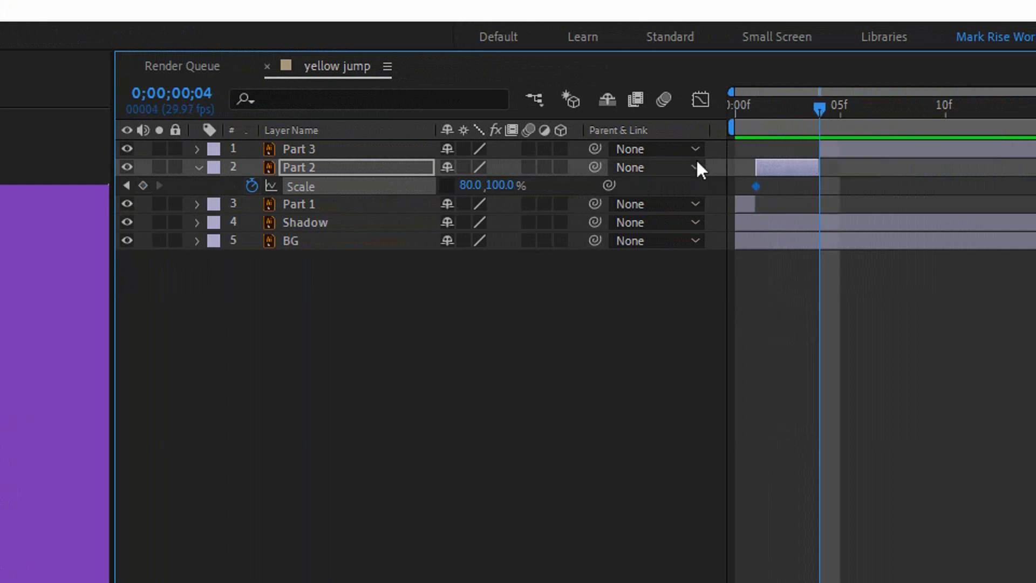
click(468, 185)
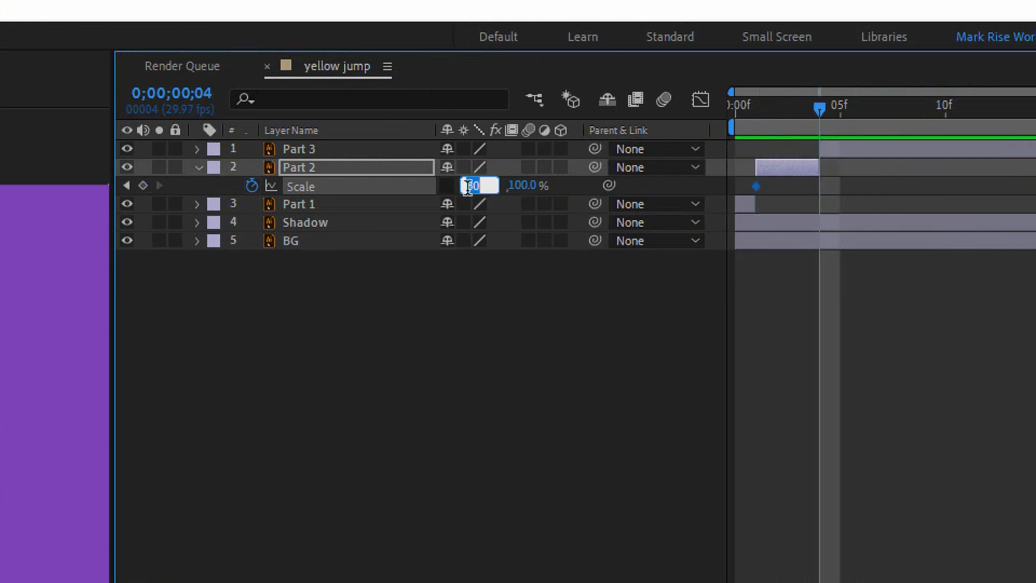
text(100)
key(Return)
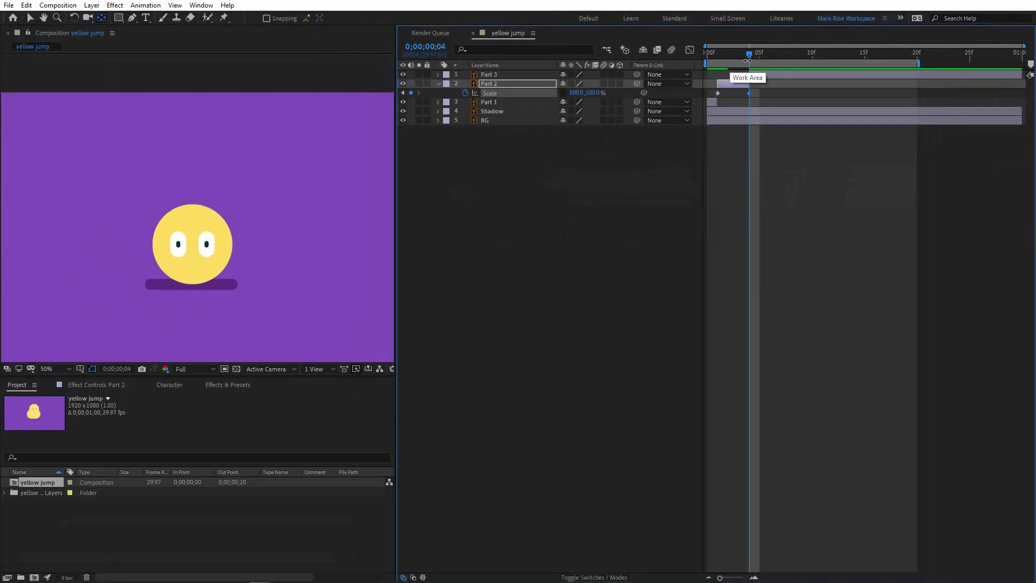
Step: Apply Easy Ease to both Part 2 Scale keyframes and return to frame 4
drag(747, 60, 714, 99)
key(F9)
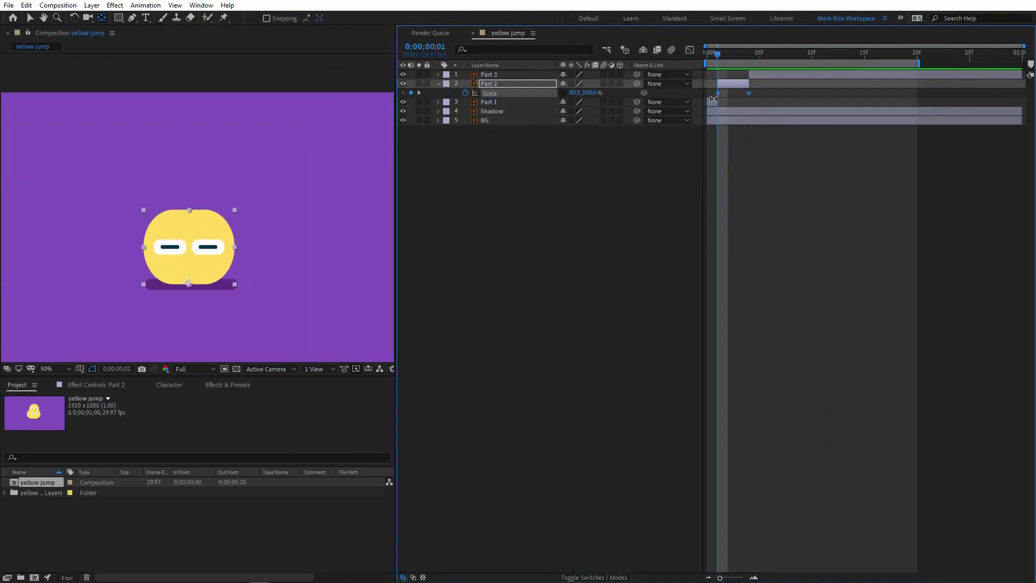
key(F9)
click(751, 58)
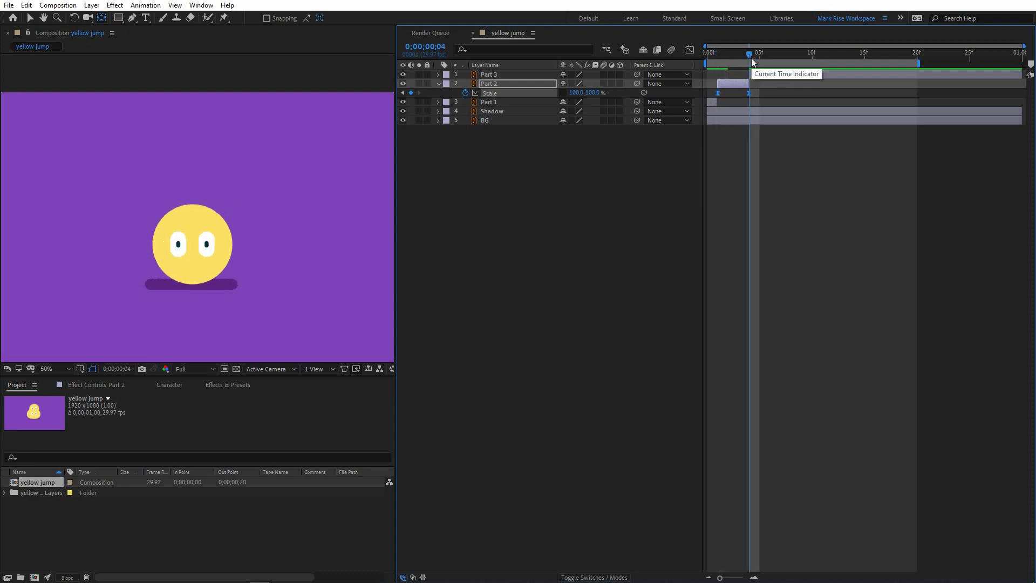
Step: Select the round-face Part 3 layer, show its Position property and add a Position keyframe at frame 4
key(h)
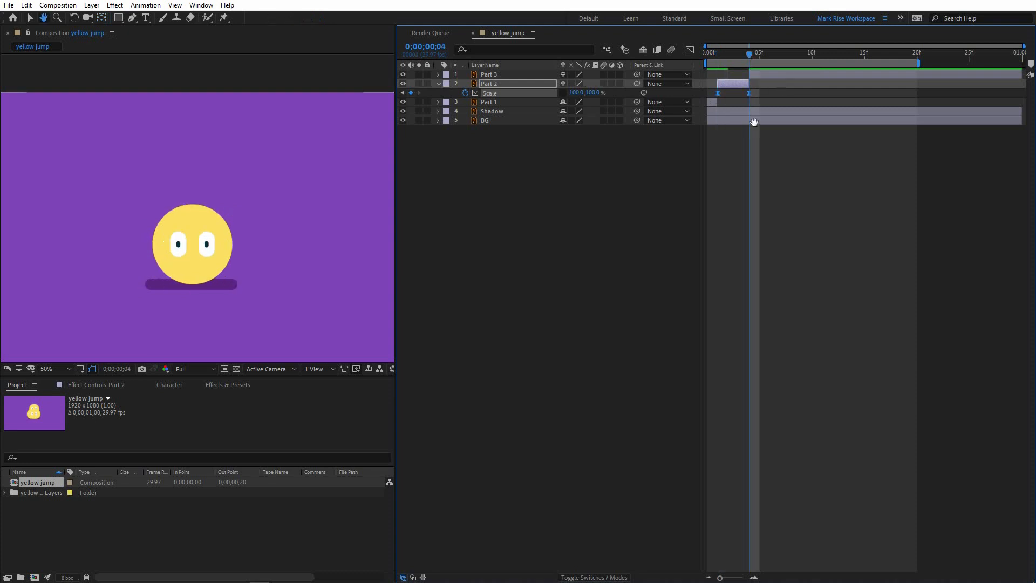
scroll(225, 173, up, 2)
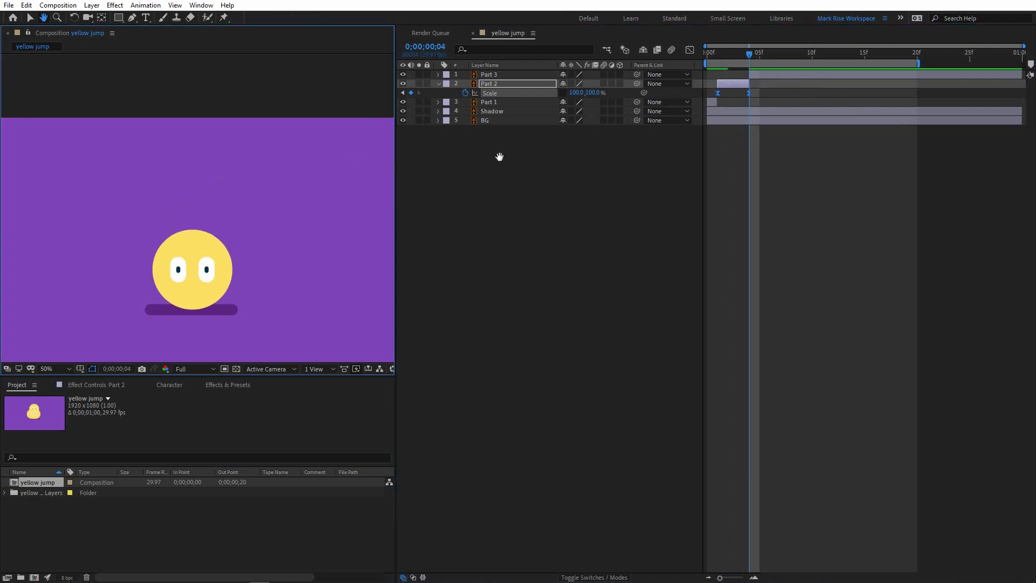
key(v)
click(204, 267)
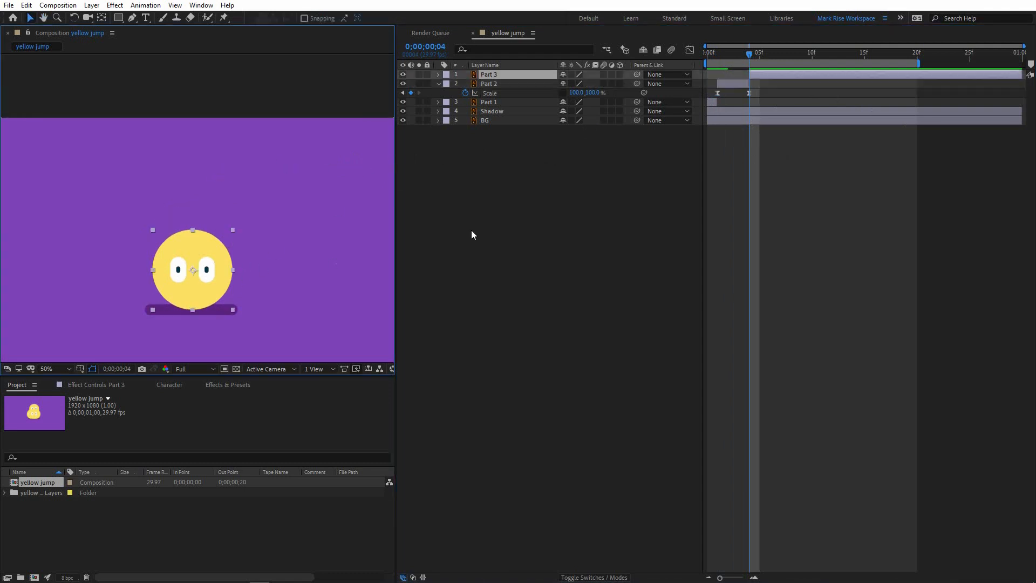
key(p)
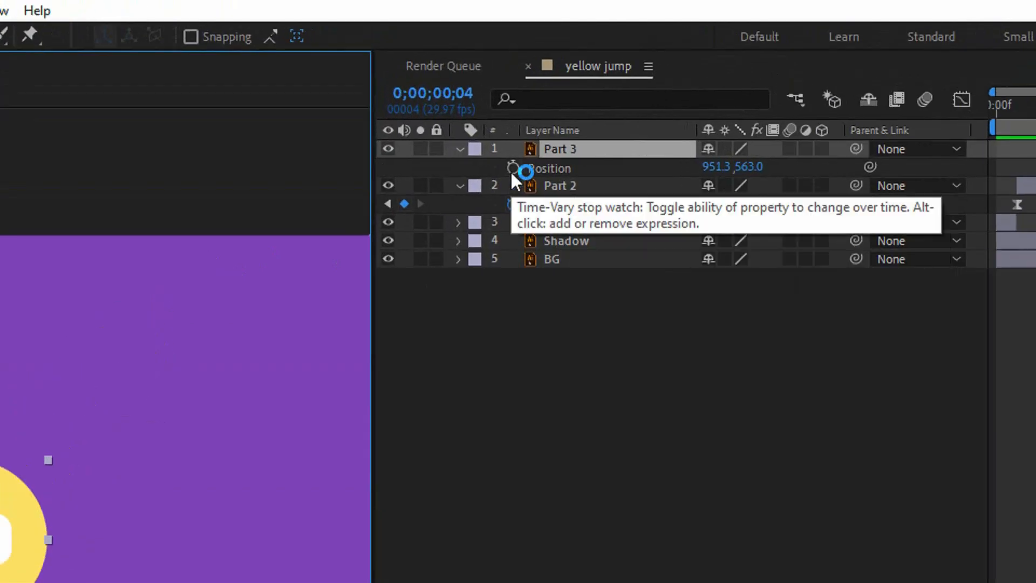
click(465, 84)
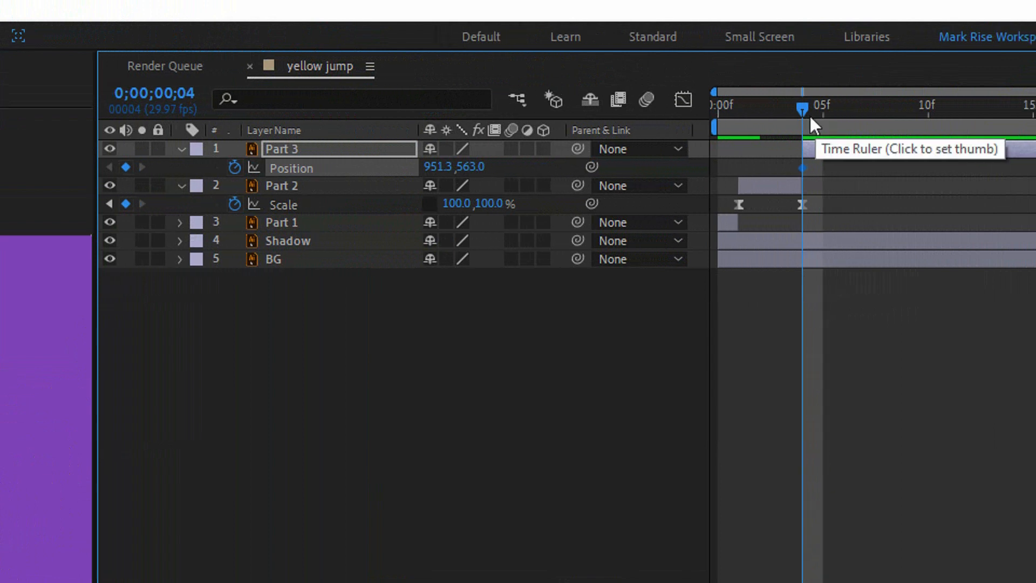
Step: Keyframe Part 3's Position in mid-air at 951.3, 339 on frame 5, 951.3, 287 on frame 15 and 951.3, 319 on frame 20
click(823, 114)
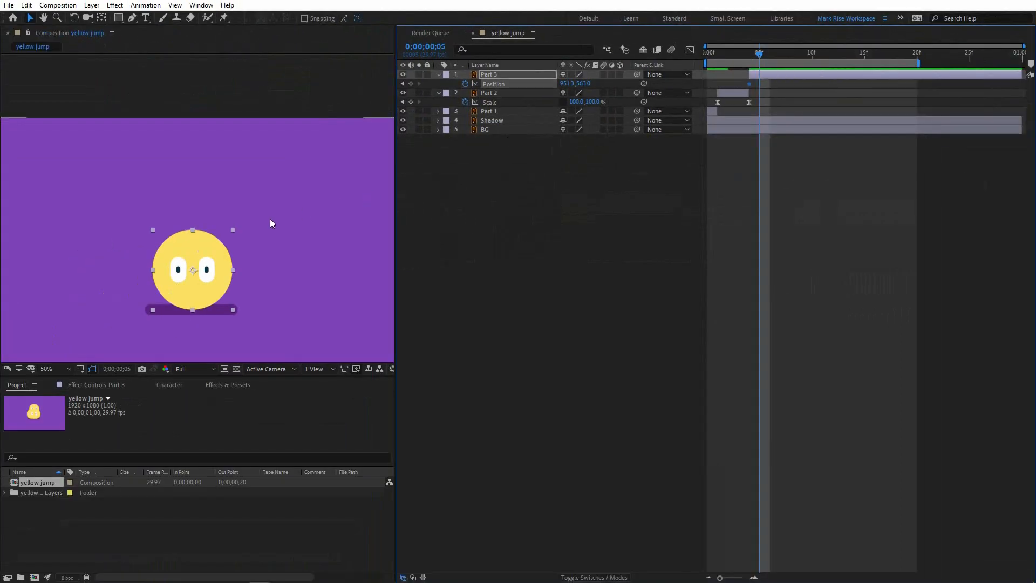
drag(216, 273, 223, 215)
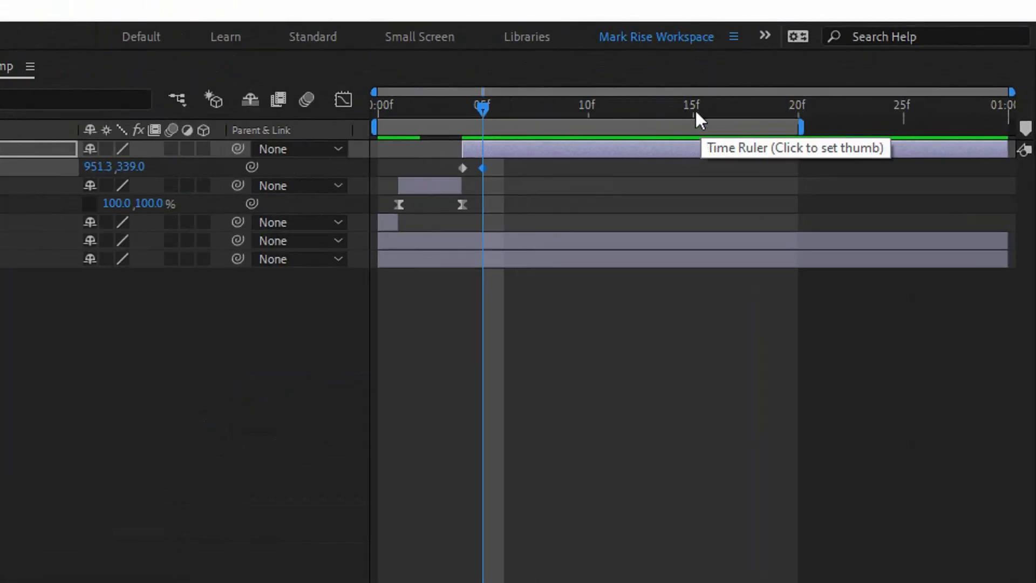
click(693, 111)
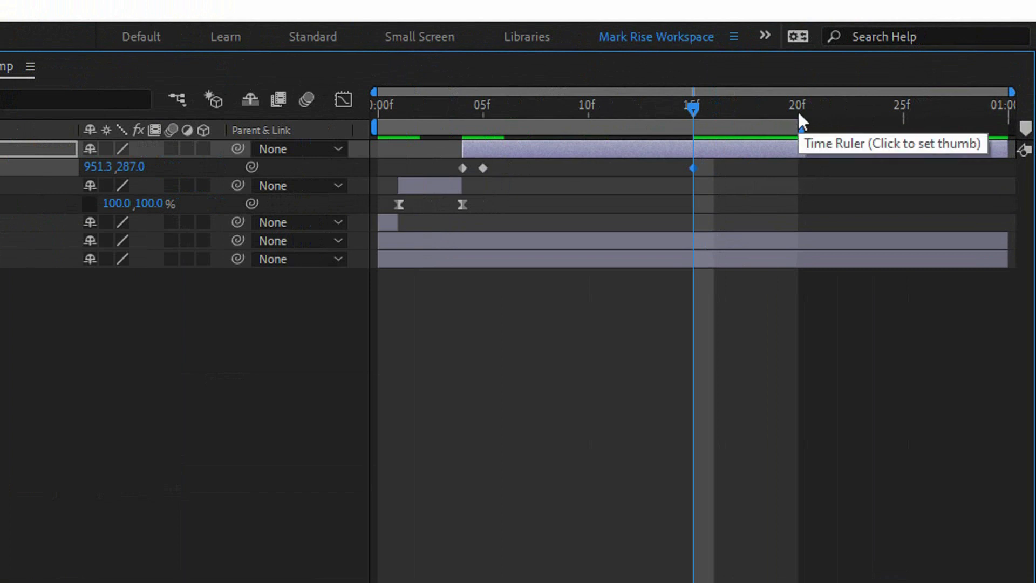
click(798, 111)
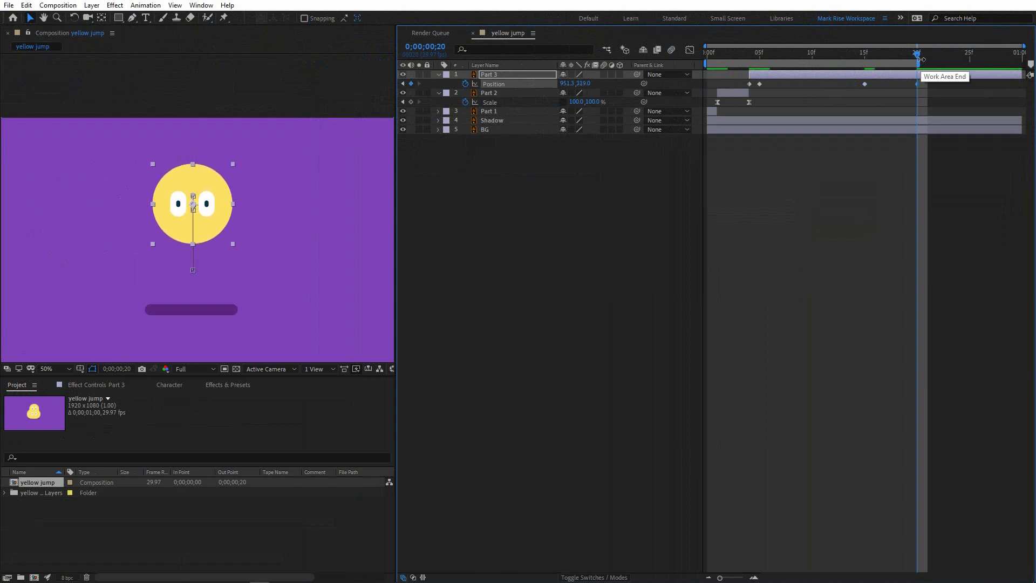
Step: Apply Easy Ease to all of Part 3's Position keyframes and preview the animation from the first frame
drag(923, 81, 742, 93)
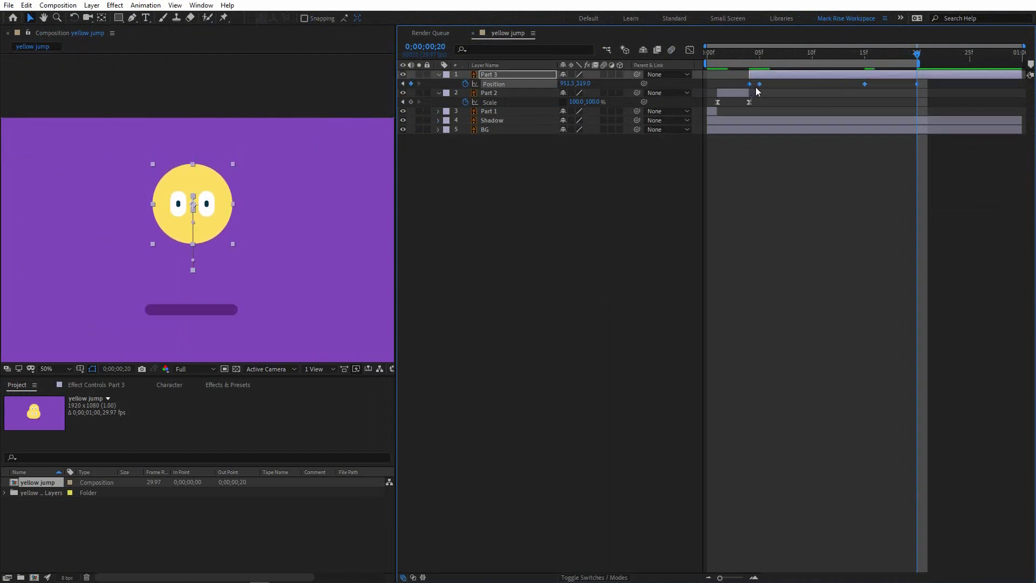
key(F9)
drag(716, 55, 706, 58)
click(747, 150)
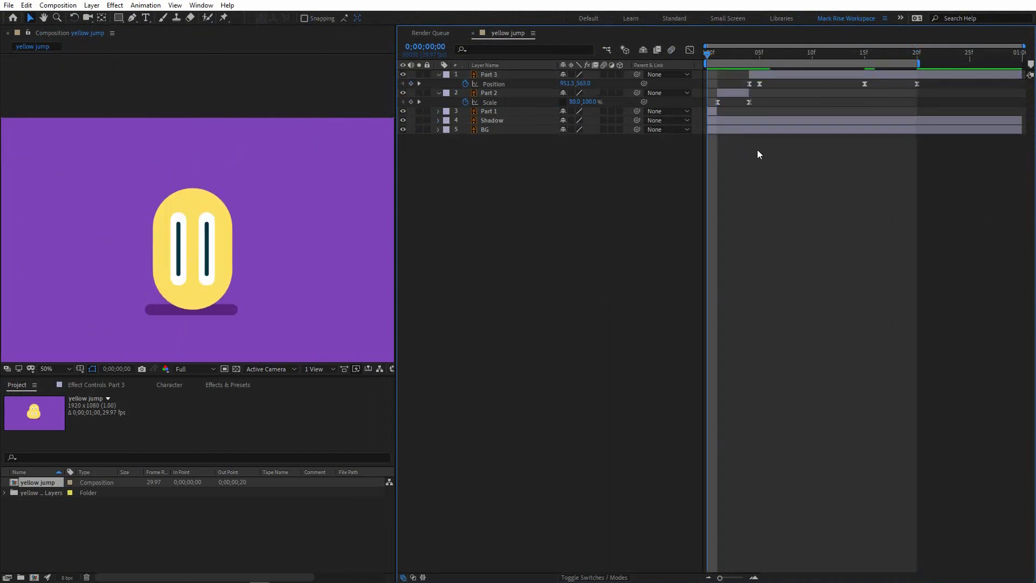
key(space)
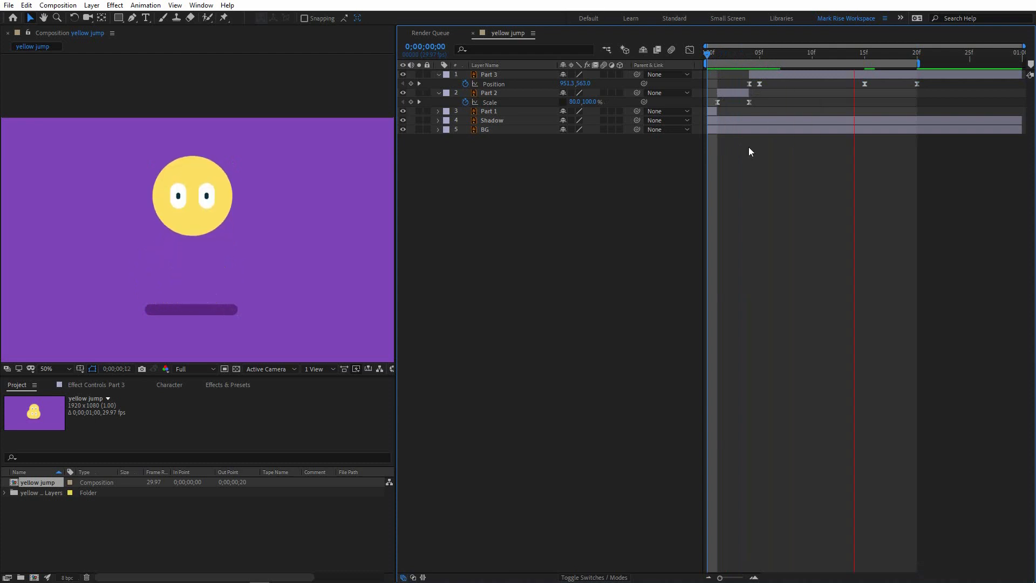
Step: Raise the round face's Position keyframe at frame 4 to 951.3, 452
drag(796, 57, 748, 58)
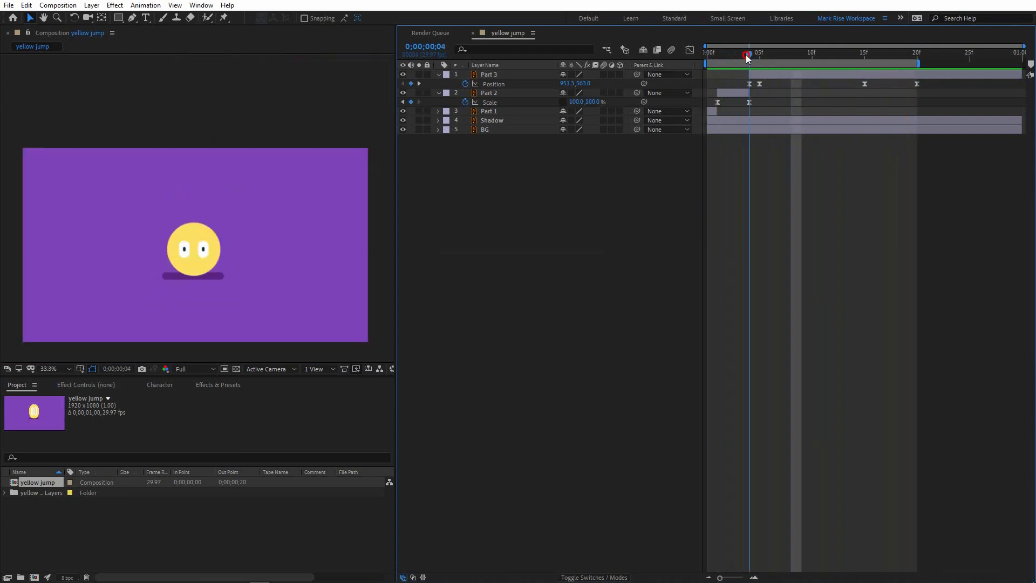
click(749, 85)
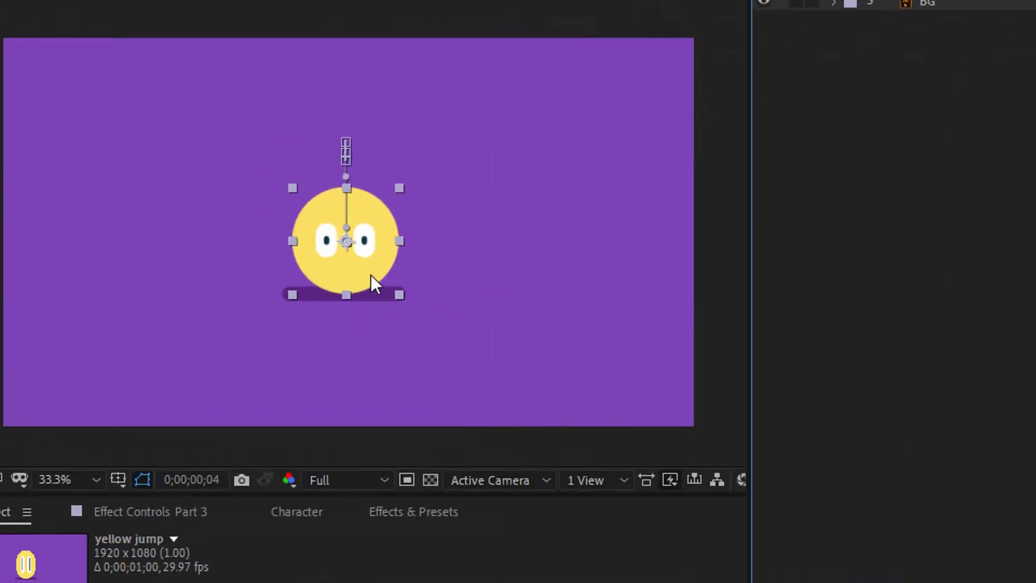
drag(207, 270, 207, 269)
drag(372, 281, 376, 244)
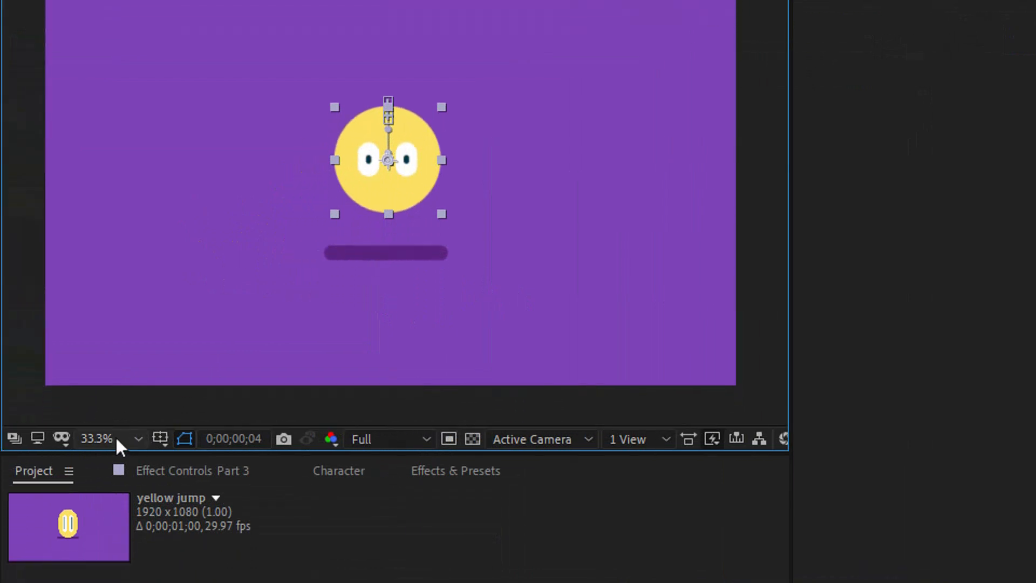
Step: Zoom the composition view to 100% and raise Part 3's Position keyframe at frame 15 to 951.3, 240
click(76, 480)
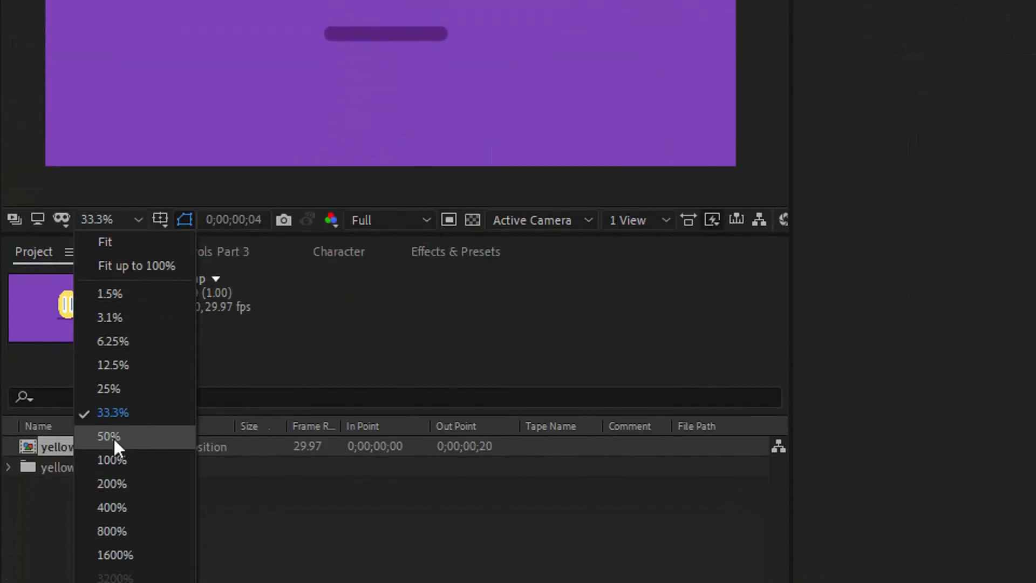
click(112, 460)
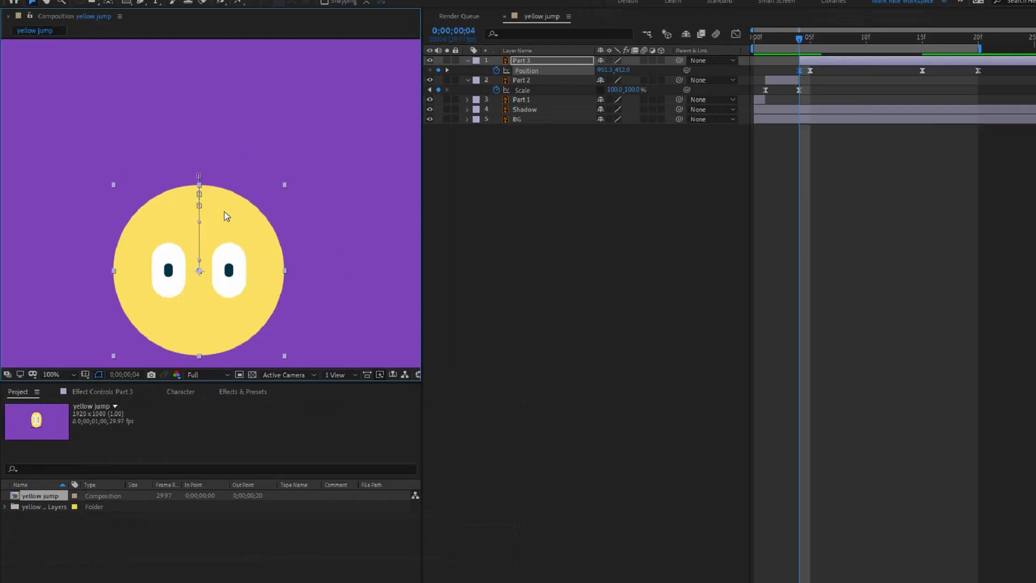
drag(750, 54, 864, 88)
drag(240, 205, 294, 184)
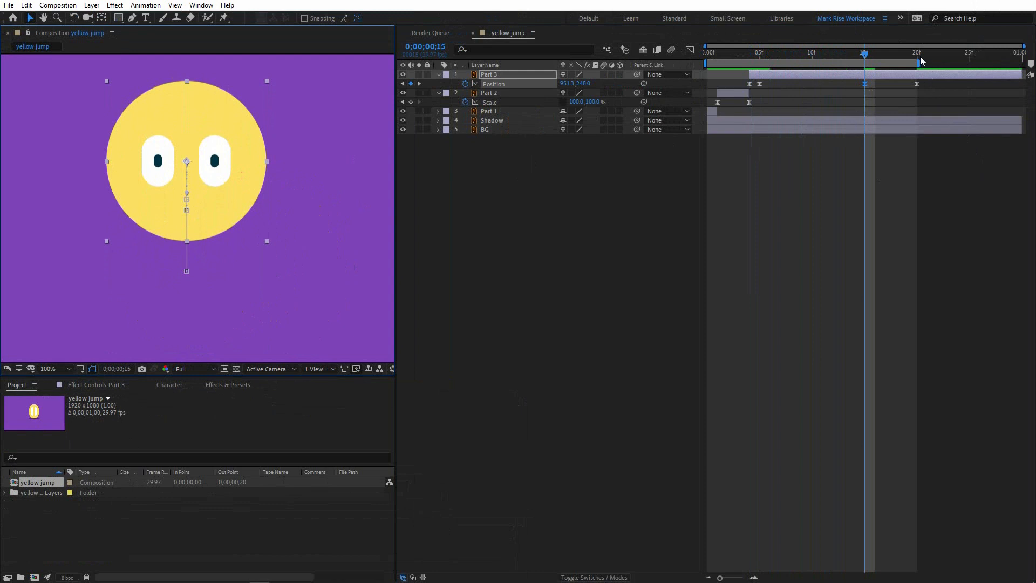
Step: Try lowering Part 3's Position keyframe at frame 20 to 951.3, 424 and preview the jump at 25% magnification
click(921, 61)
drag(254, 192, 250, 248)
click(695, 63)
key(Home)
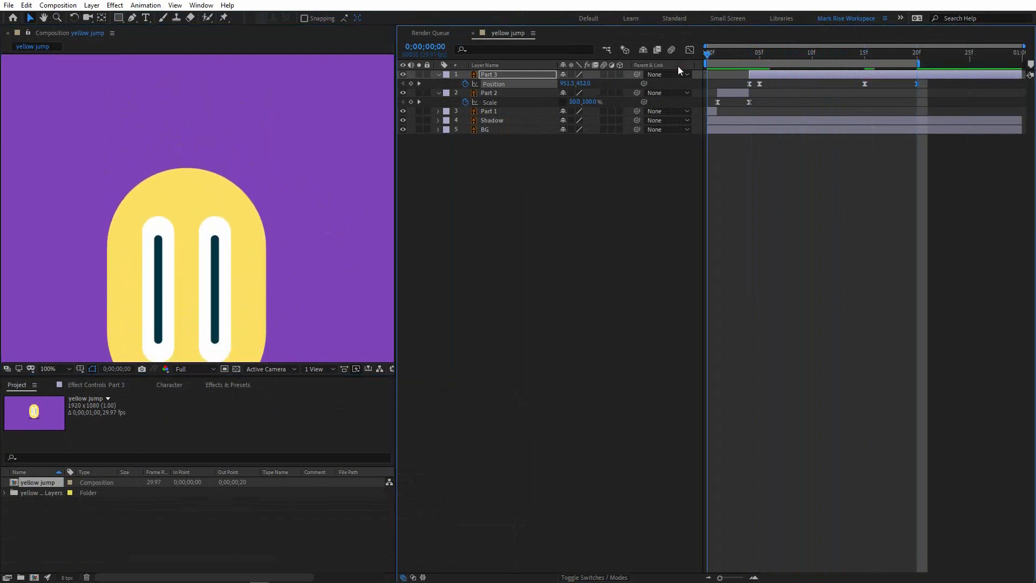
click(54, 369)
click(52, 448)
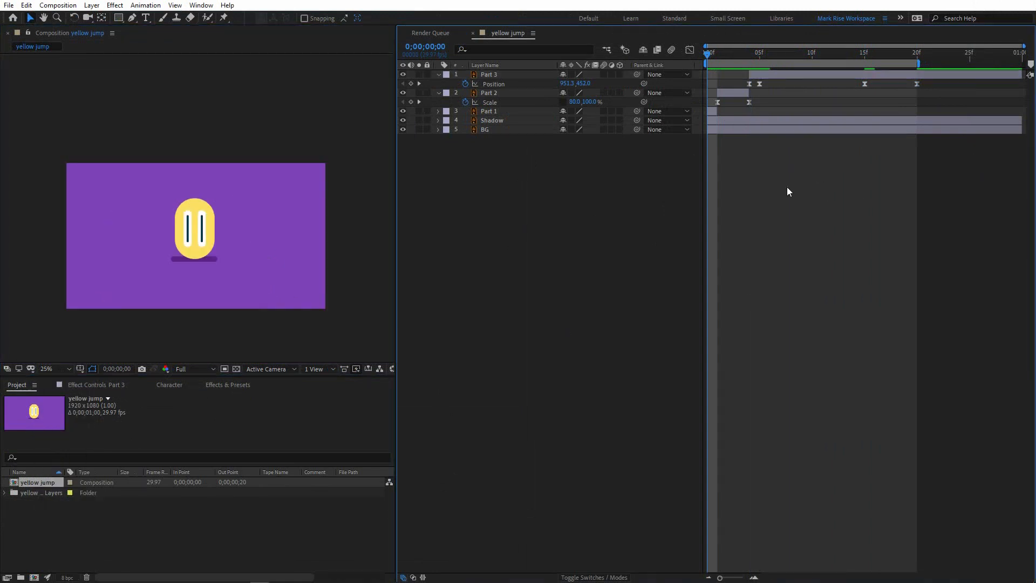
key(space)
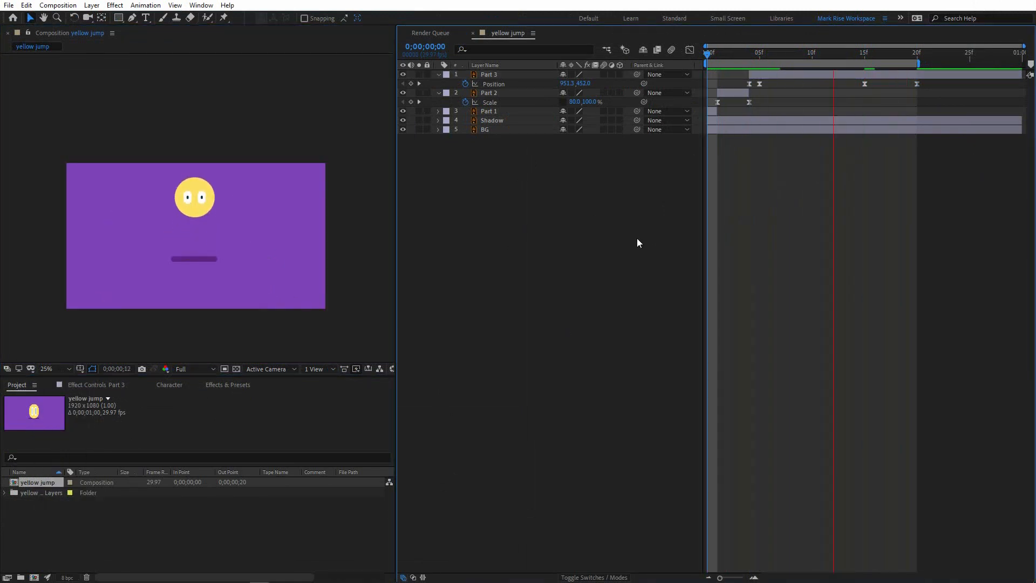
Step: Return to frame 20 and undo the last change to Part 3's Position keyframe there
click(918, 55)
click(924, 76)
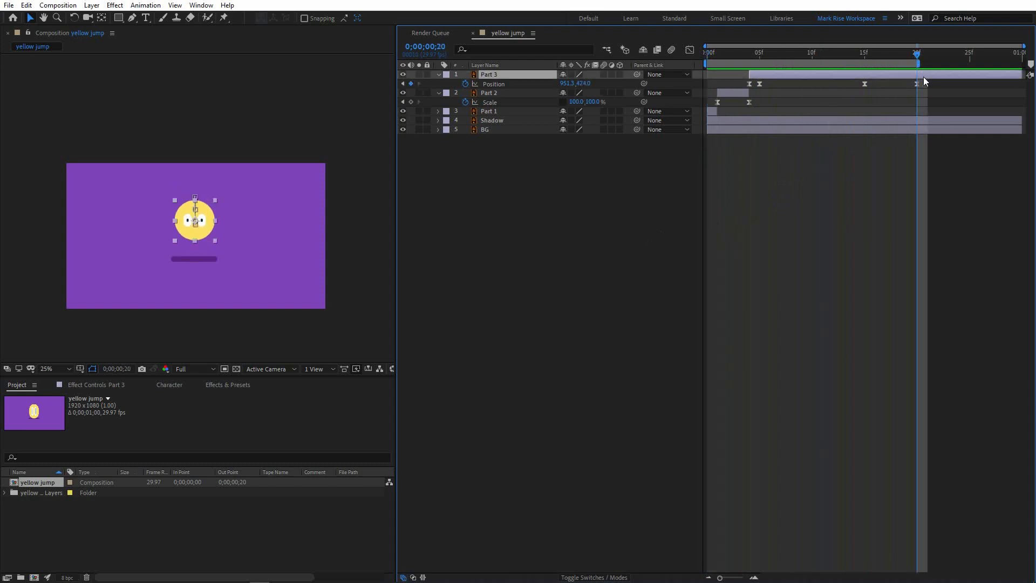
key(ctrl+z)
Step: Set the composition view to 50% magnification and preview the whole jump animation
drag(917, 57, 729, 58)
key(space)
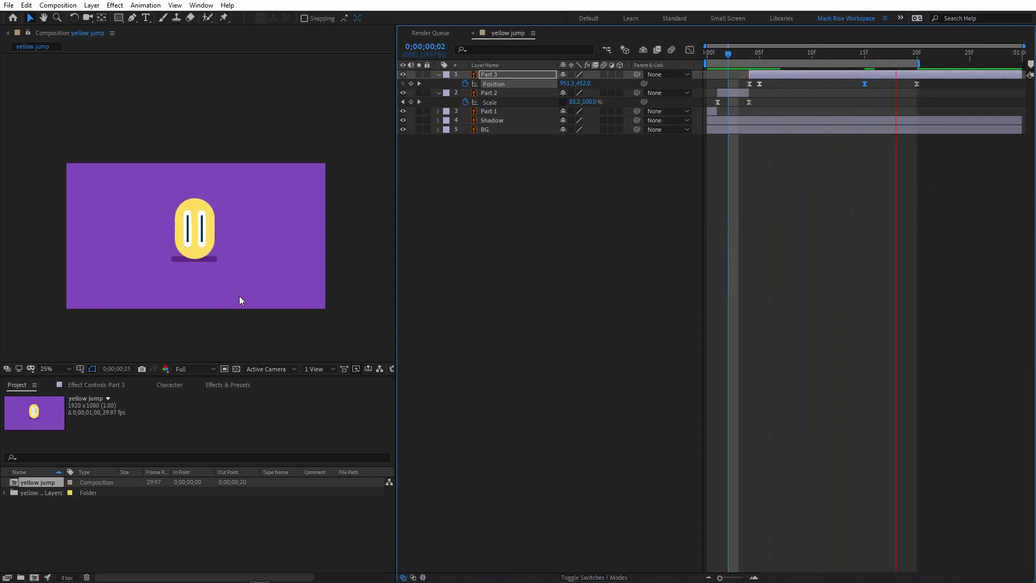
click(51, 369)
click(63, 489)
click(50, 370)
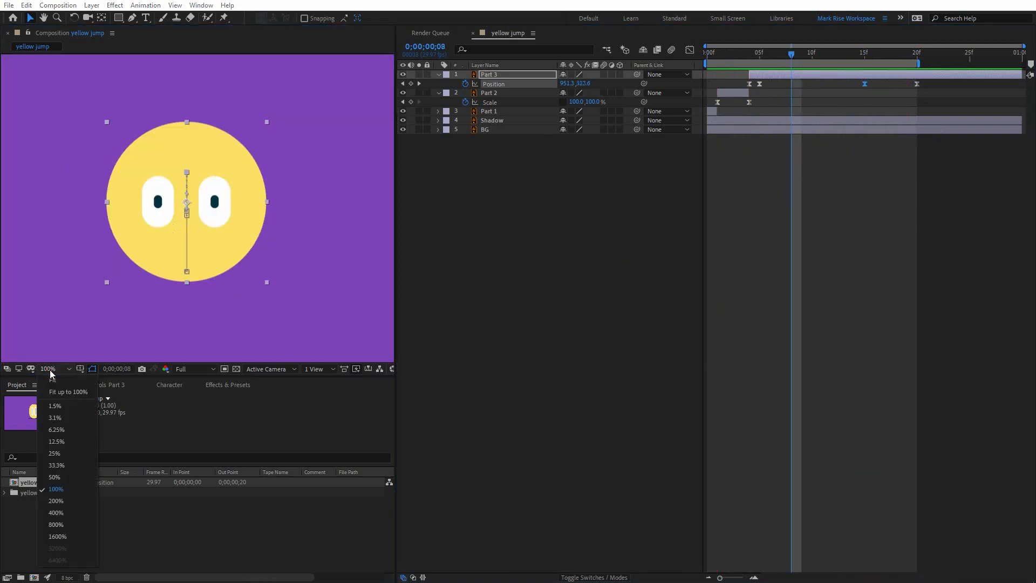
click(54, 477)
key(space)
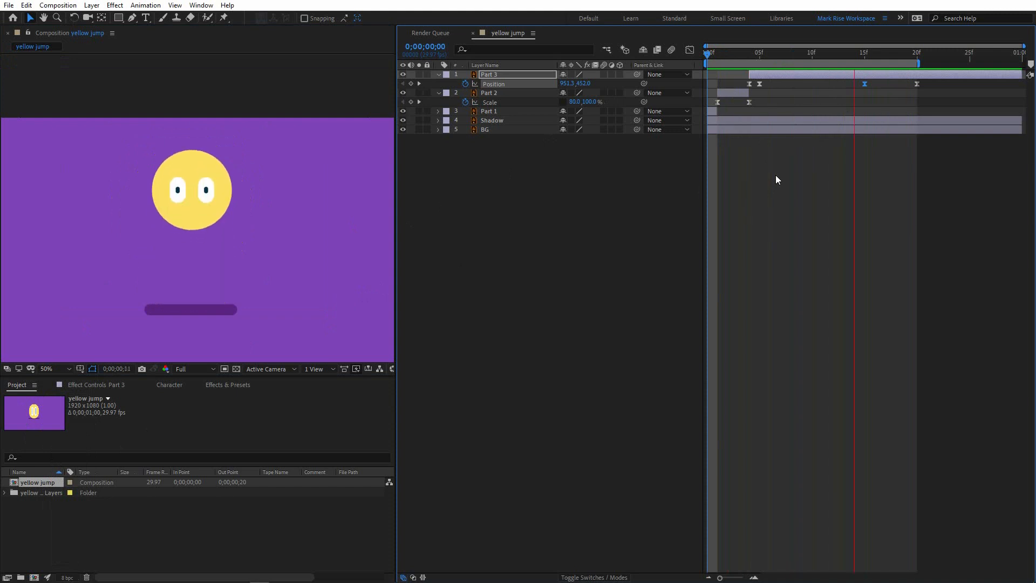
Step: Keyframe the Shadow layer's Scale at 100% on frames 0 and 1, with its proportions unlinked
click(721, 119)
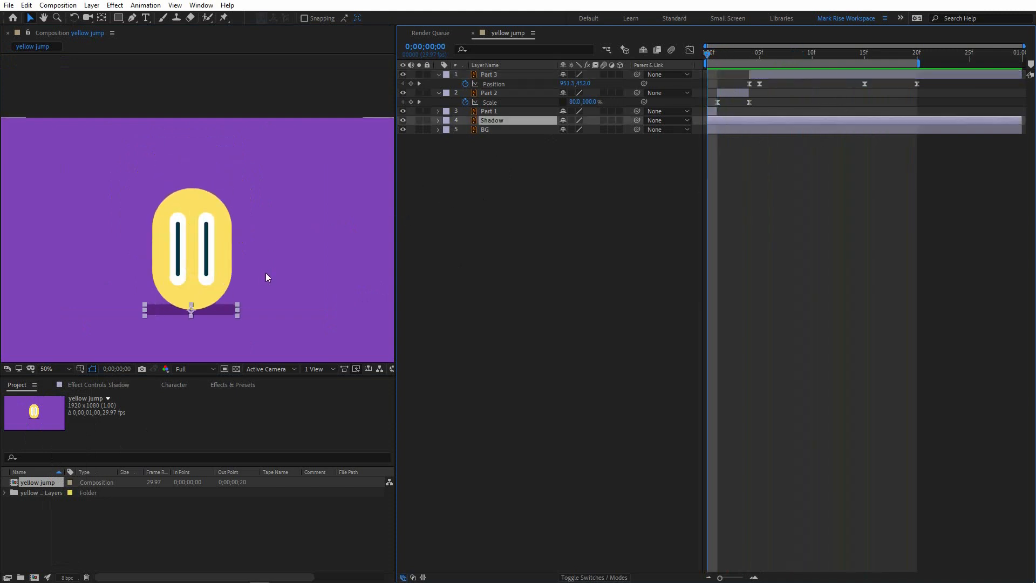
key(s)
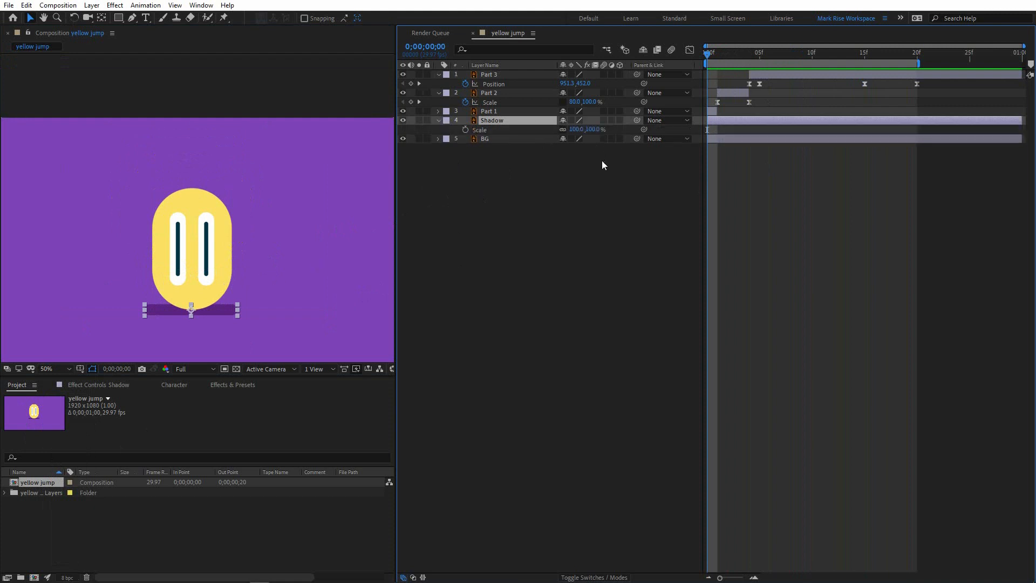
click(464, 130)
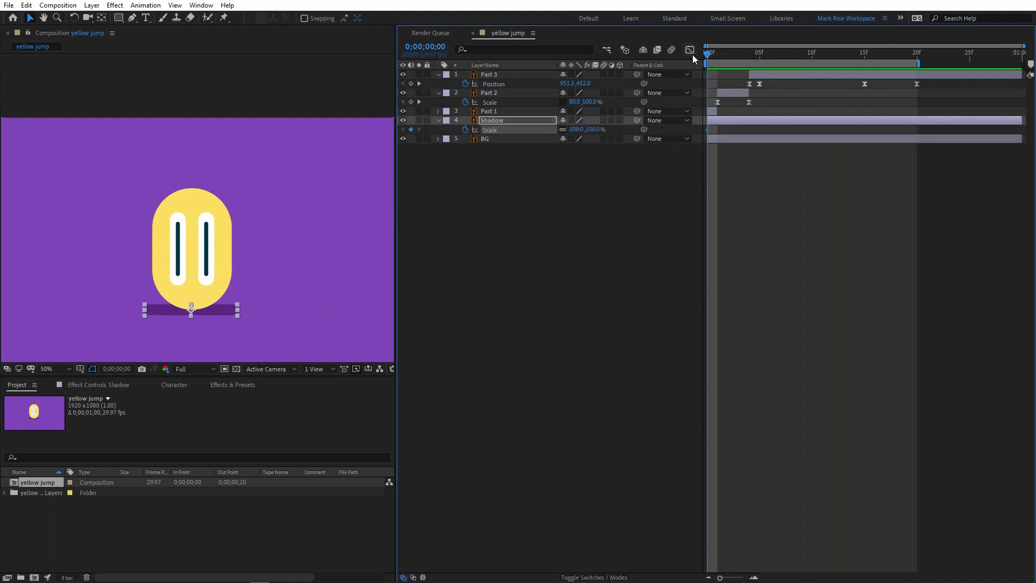
mouse_move(707, 53)
mouse_down()
mouse_move(750, 54)
mouse_move(717, 58)
mouse_up()
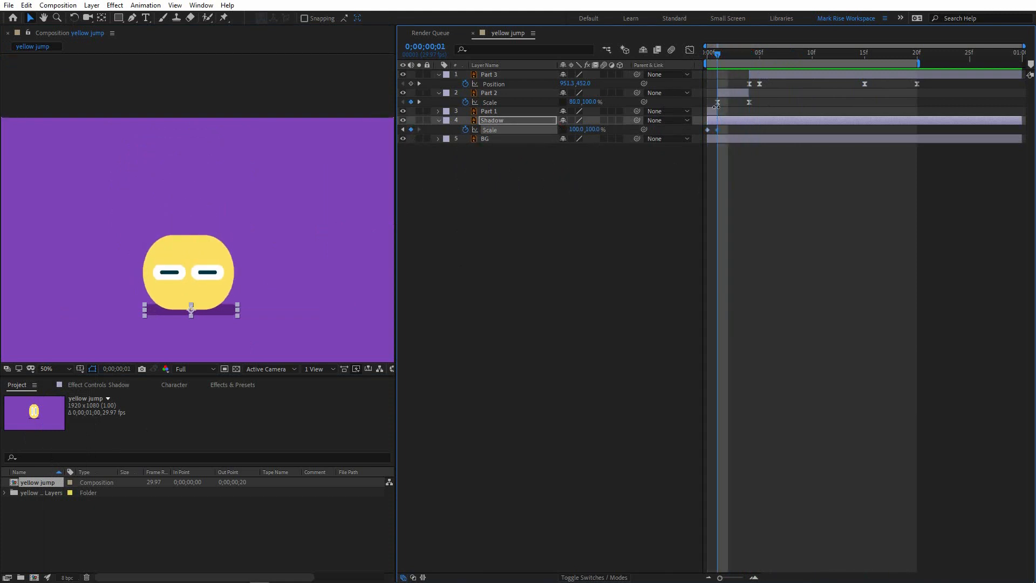
Step: Keyframe the Shadow's horizontal scale at 120% on frame 4
click(750, 54)
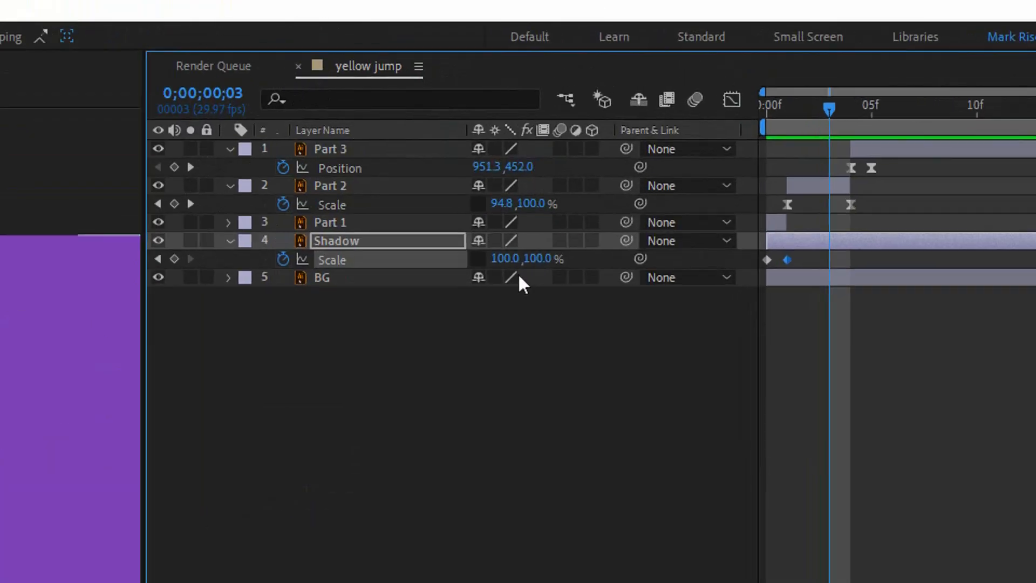
click(575, 128)
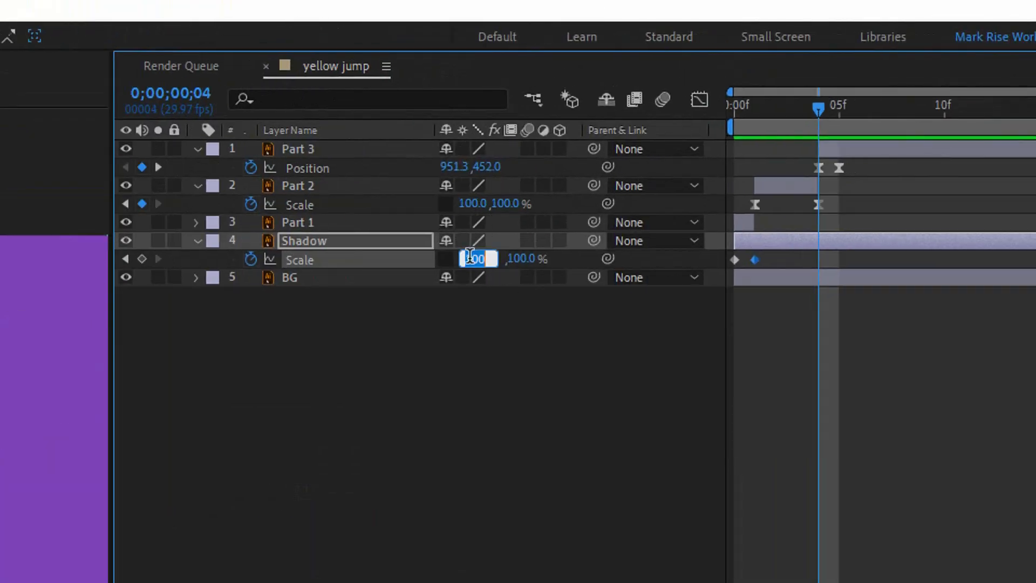
text(120)
key(Return)
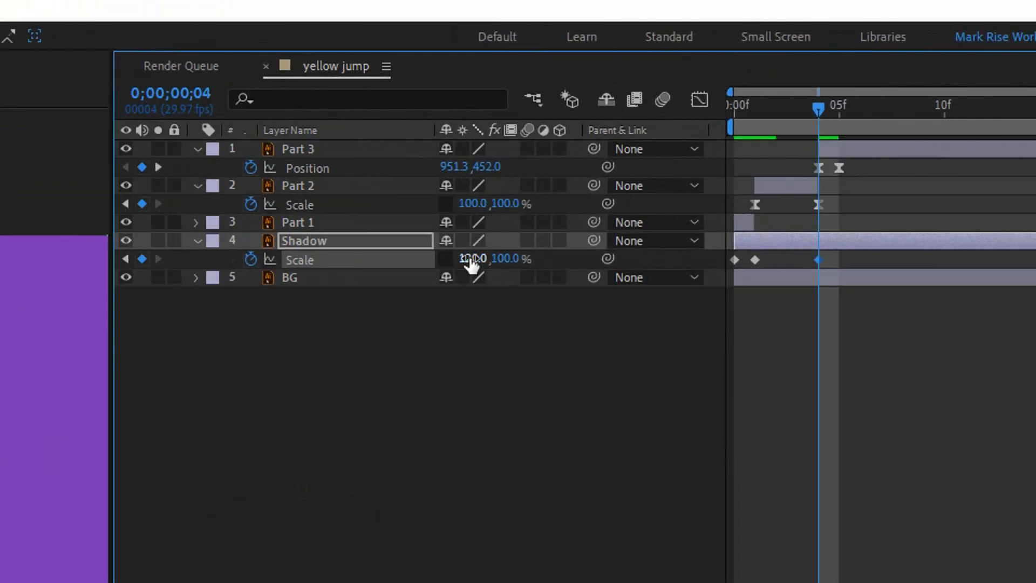
Step: Keyframe the Shadow layer's horizontal scale at 60% on frame 5, keeping the vertical scale at 100%
key(Page_Down)
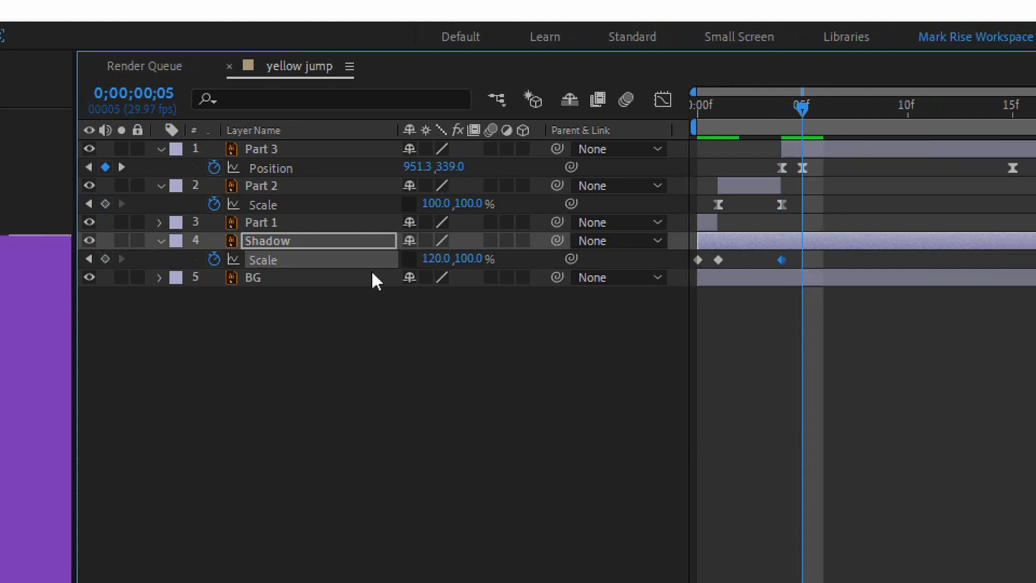
click(435, 258)
text(80)
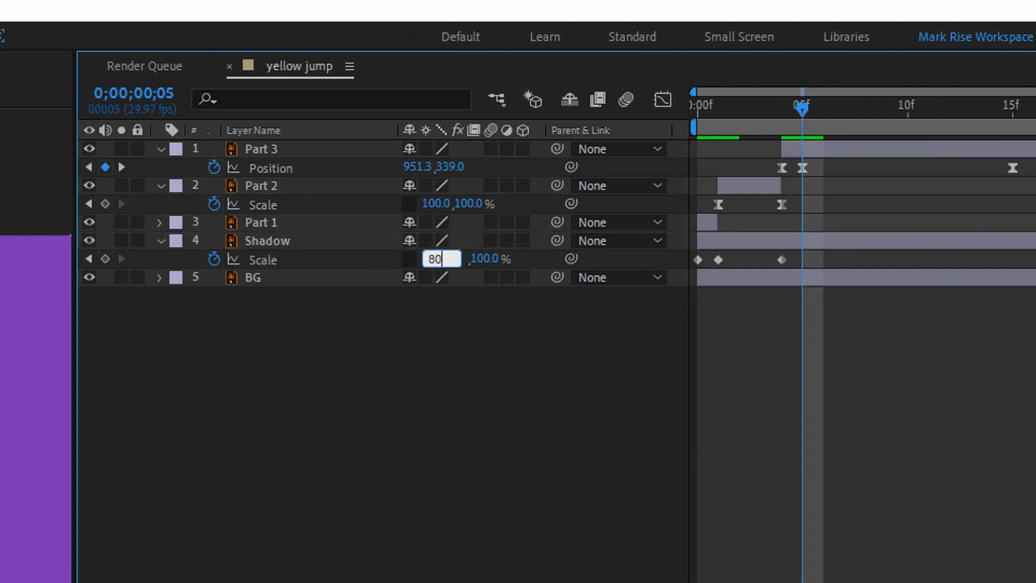
key(Return)
click(435, 258)
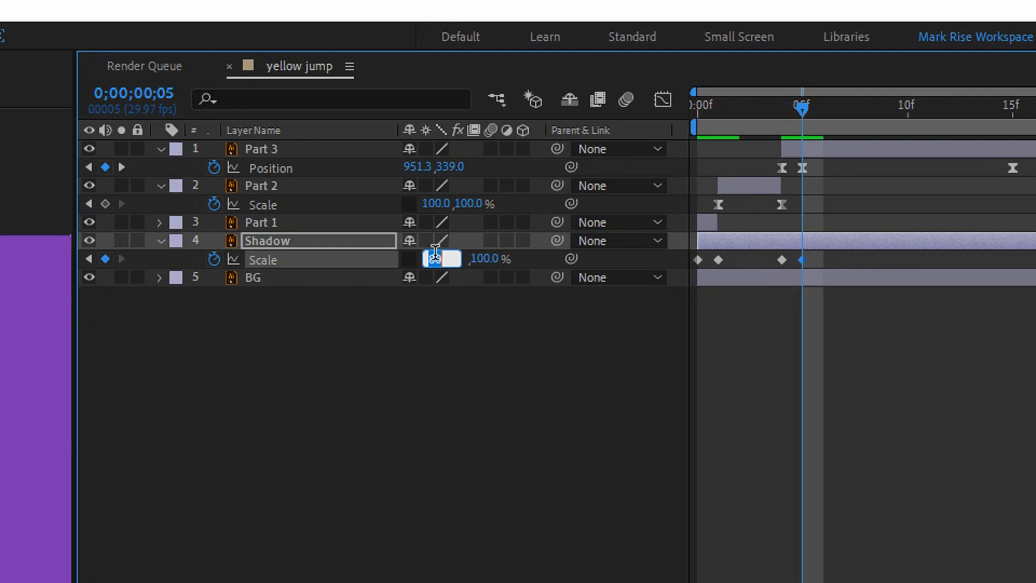
key(Return)
Step: Keyframe the Shadow's horizontal scale at 40% on frame 15, at the top of the jump
click(1011, 105)
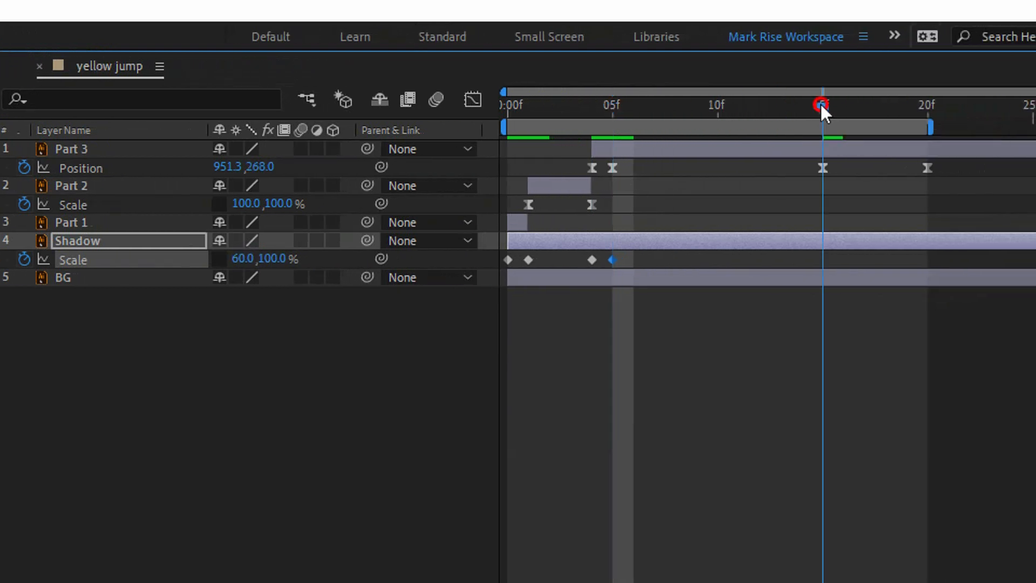
click(244, 259)
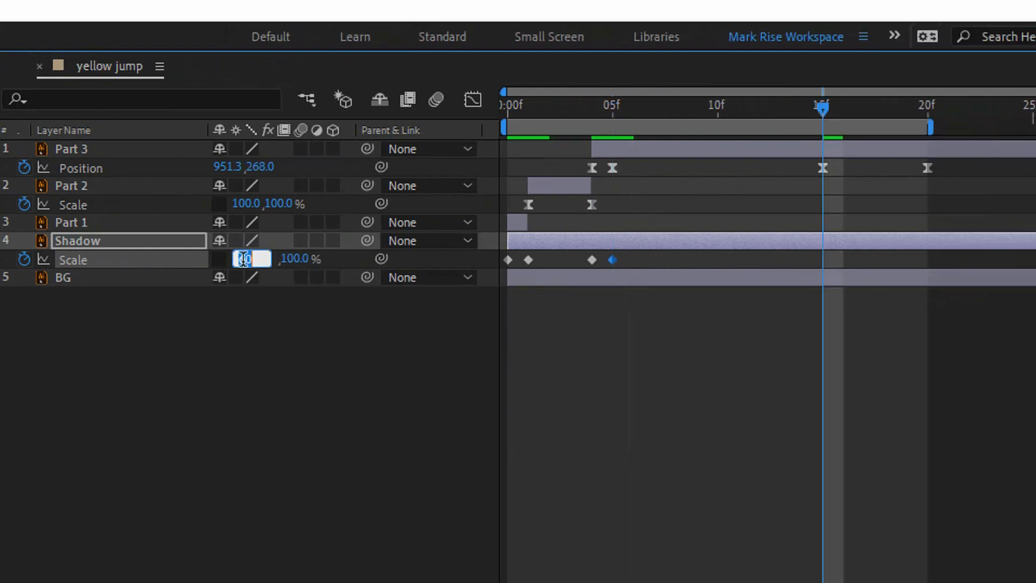
text(40)
key(Return)
Step: Set the horizontal scale of the Shadow's first Scale keyframe, on frame 0, to 70%
click(926, 108)
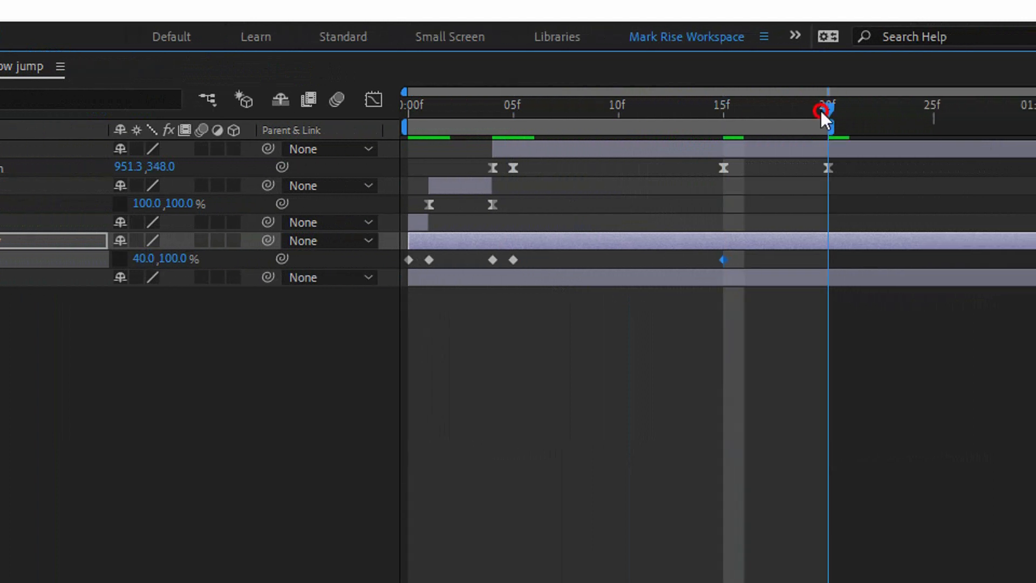
click(400, 108)
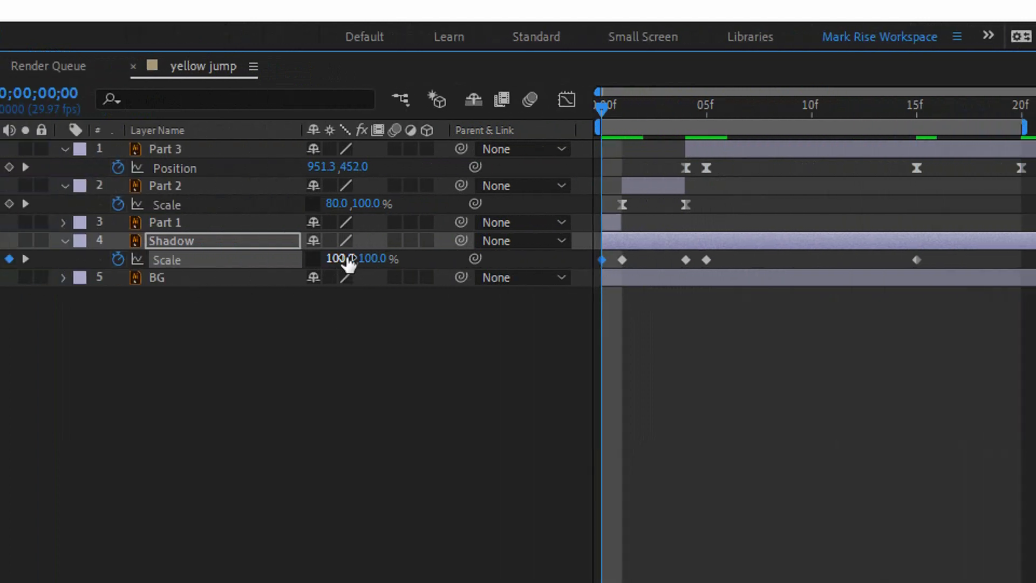
click(348, 259)
text(70)
key(Return)
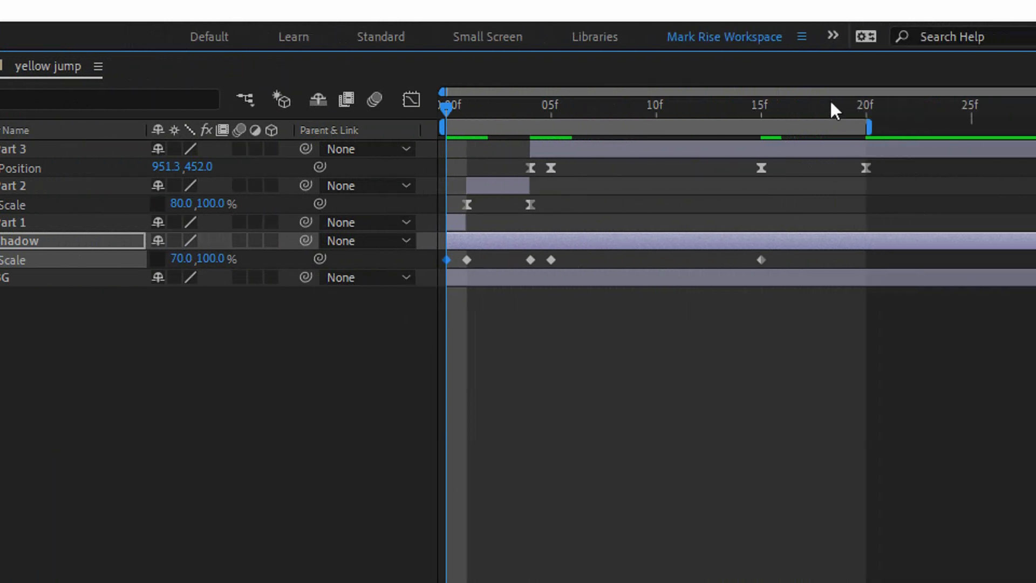
Step: Keyframe the Shadow's horizontal scale at 70% on frame 20 and apply Easy Ease to all its Scale keyframes
click(828, 105)
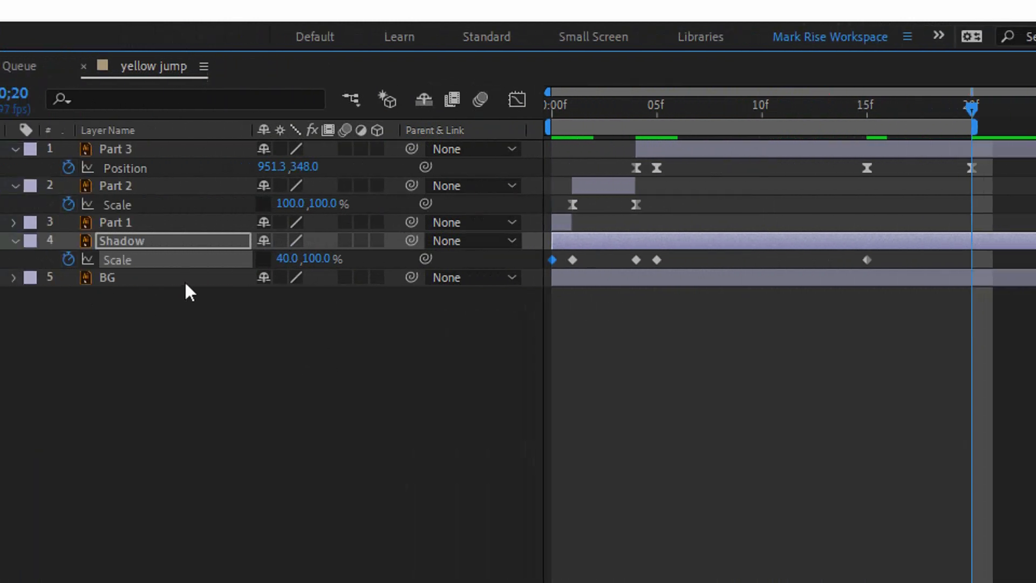
click(286, 259)
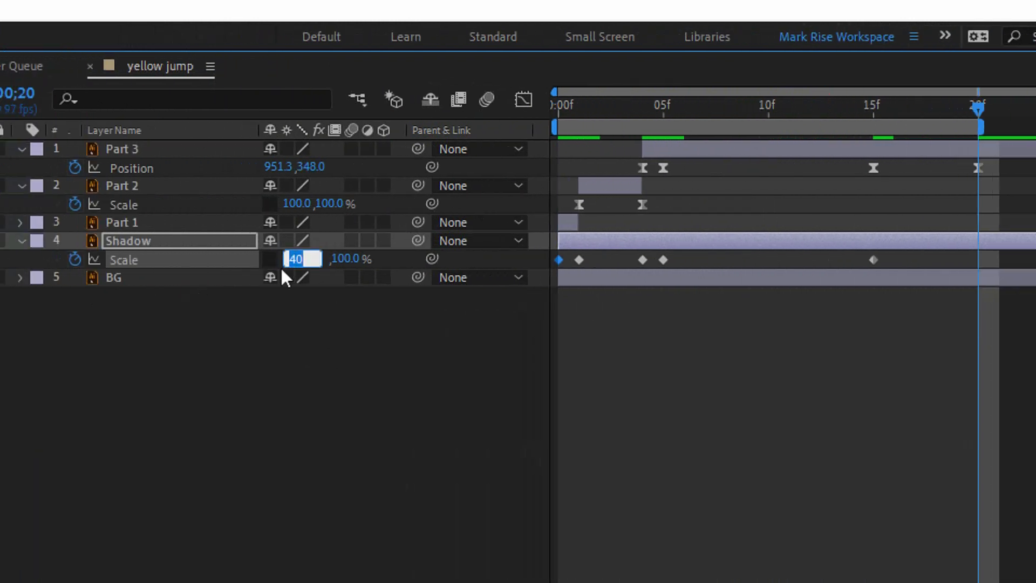
text(70)
key(Return)
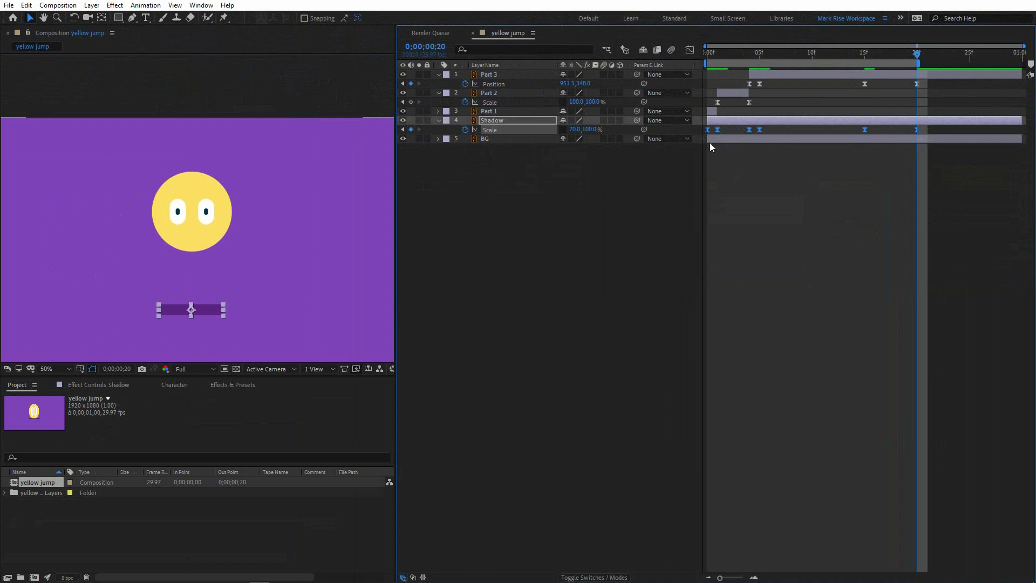
click(479, 255)
Step: Set the composition view to 25% magnification for checking the jump with its scaling shadow
click(54, 368)
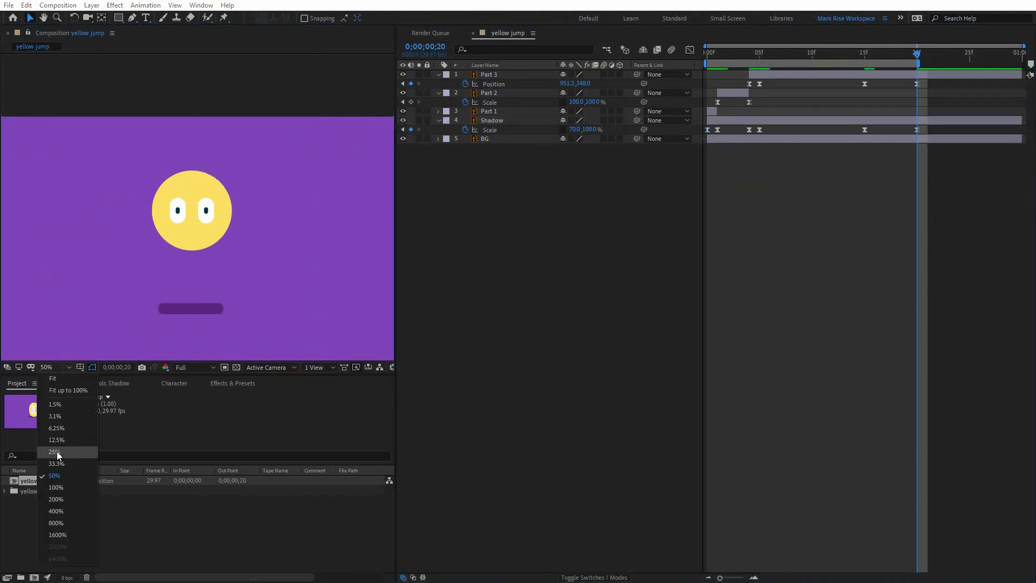
click(56, 451)
click(54, 367)
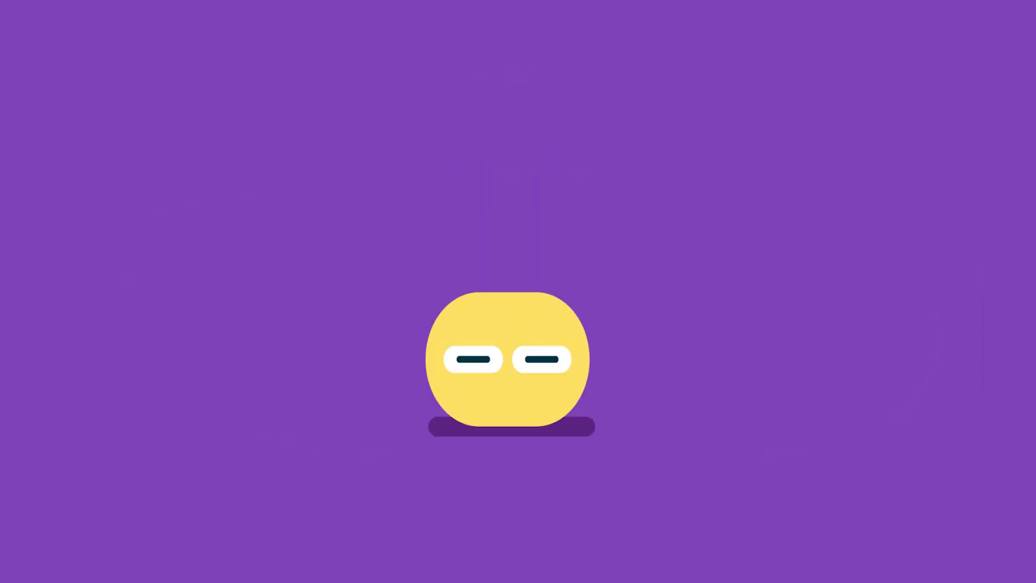